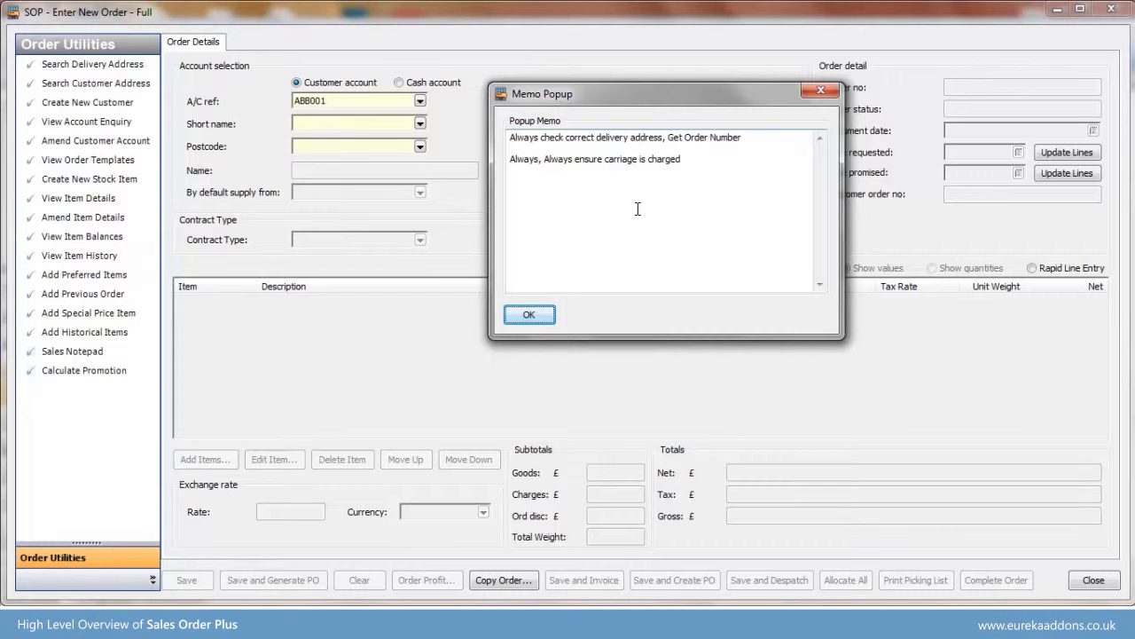
# - Acknowledge the account memo and fill in the customer order number for the new order
pyautogui.click(529, 315)
pyautogui.click(953, 193)
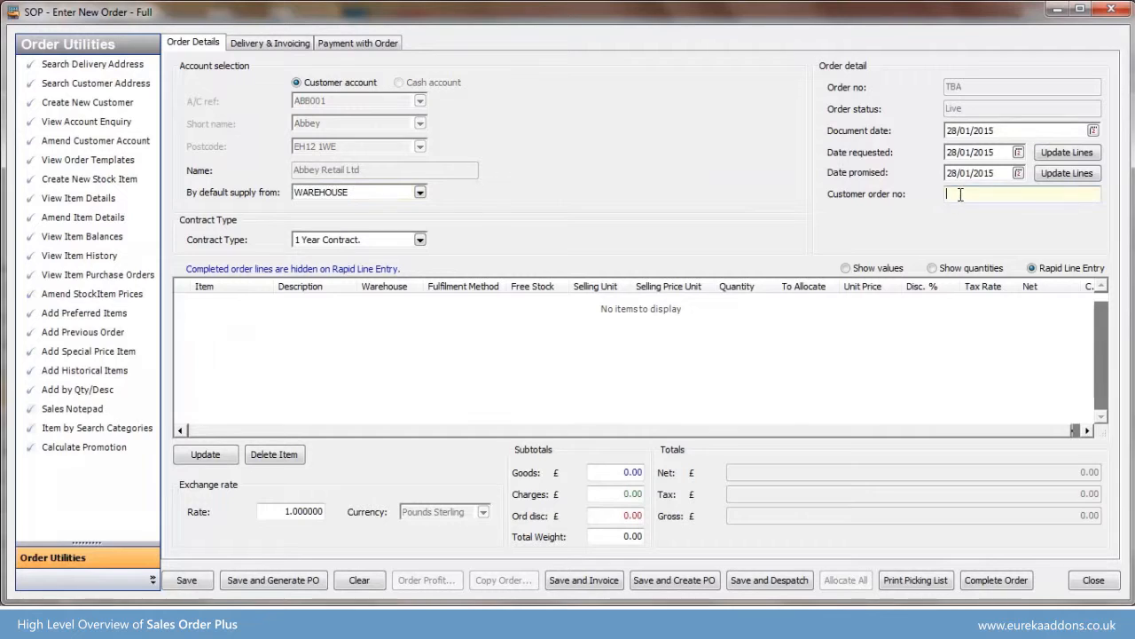
pyautogui.write('aj001')
pyautogui.press('Tab')
# - Start an order line for item ACS/BLENDER and set its description to "test"
pyautogui.click(245, 318)
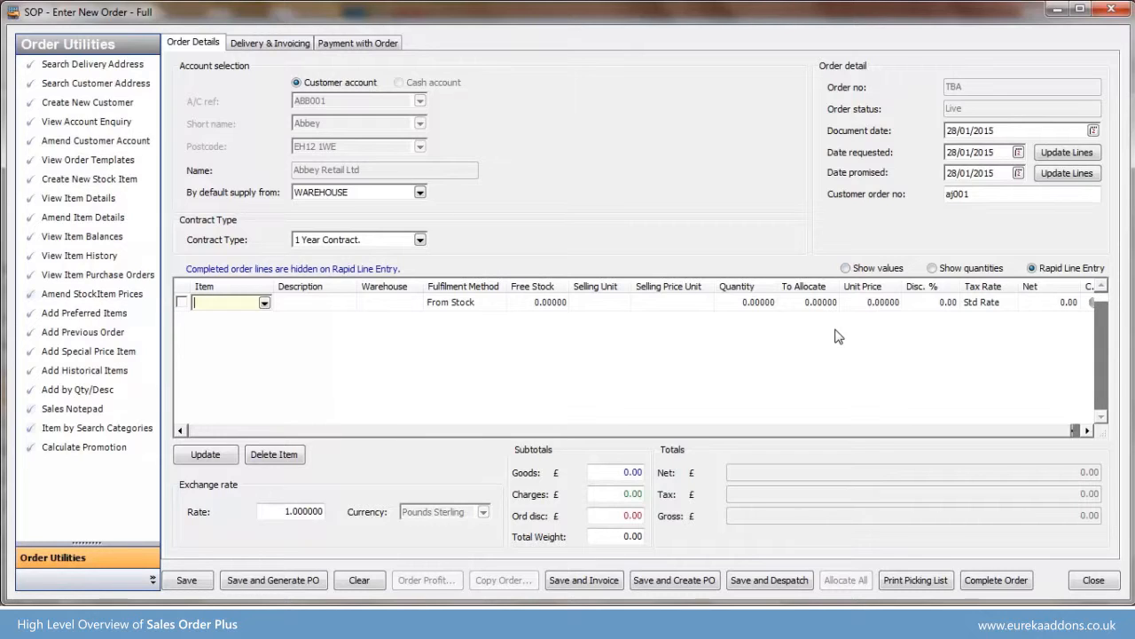
pyautogui.write('acs')
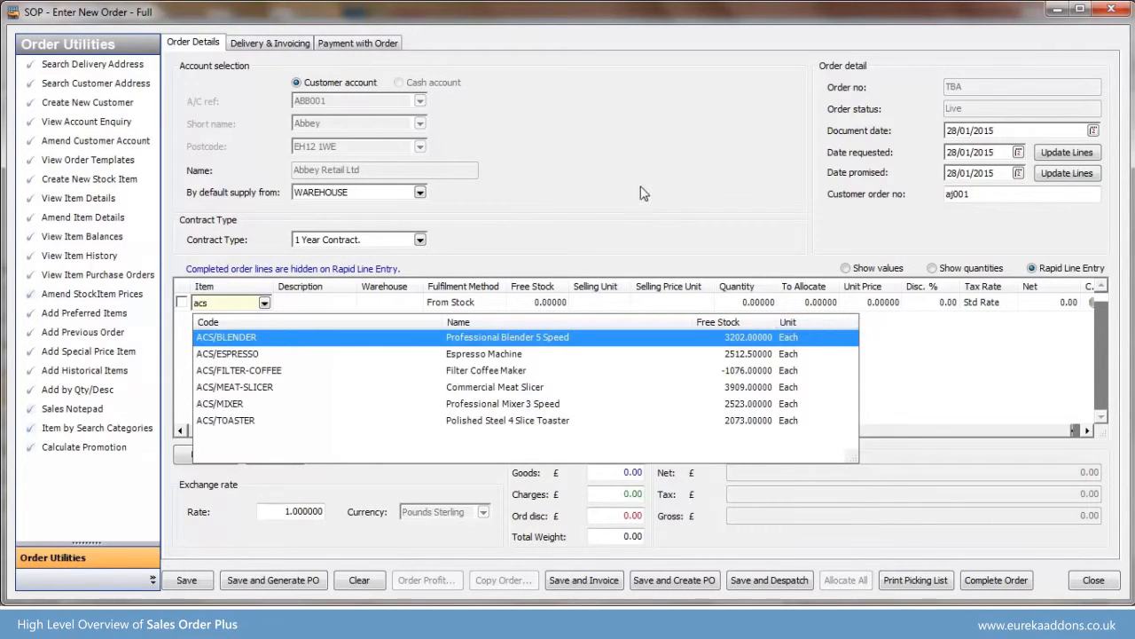
pyautogui.click(475, 343)
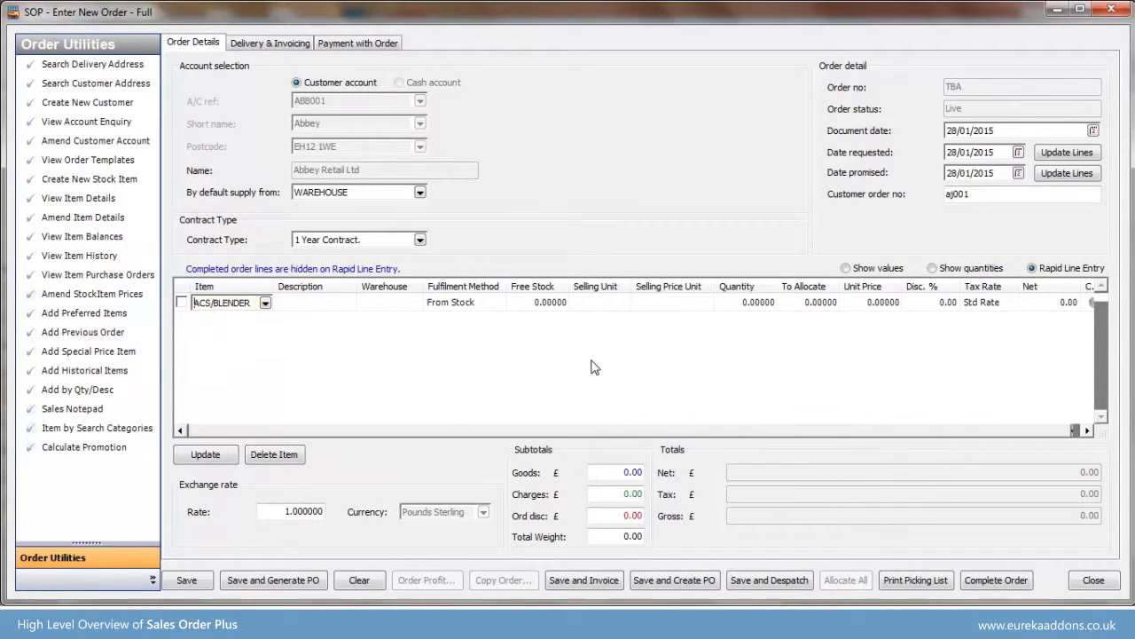
pyautogui.press('Tab')
pyautogui.write('t')
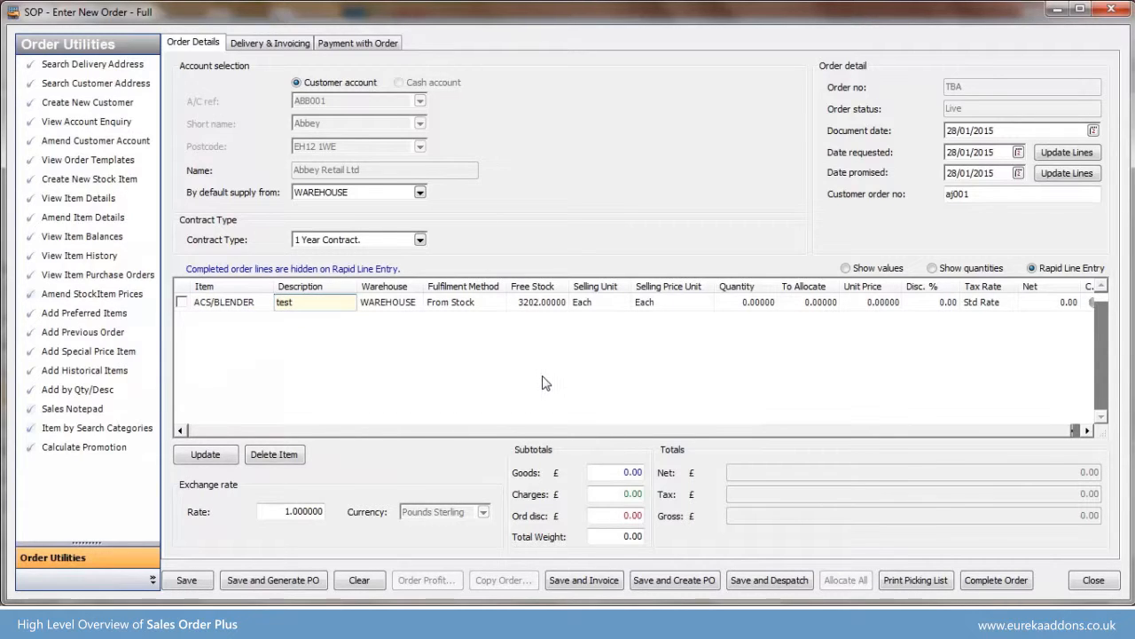
pyautogui.press('Tab')
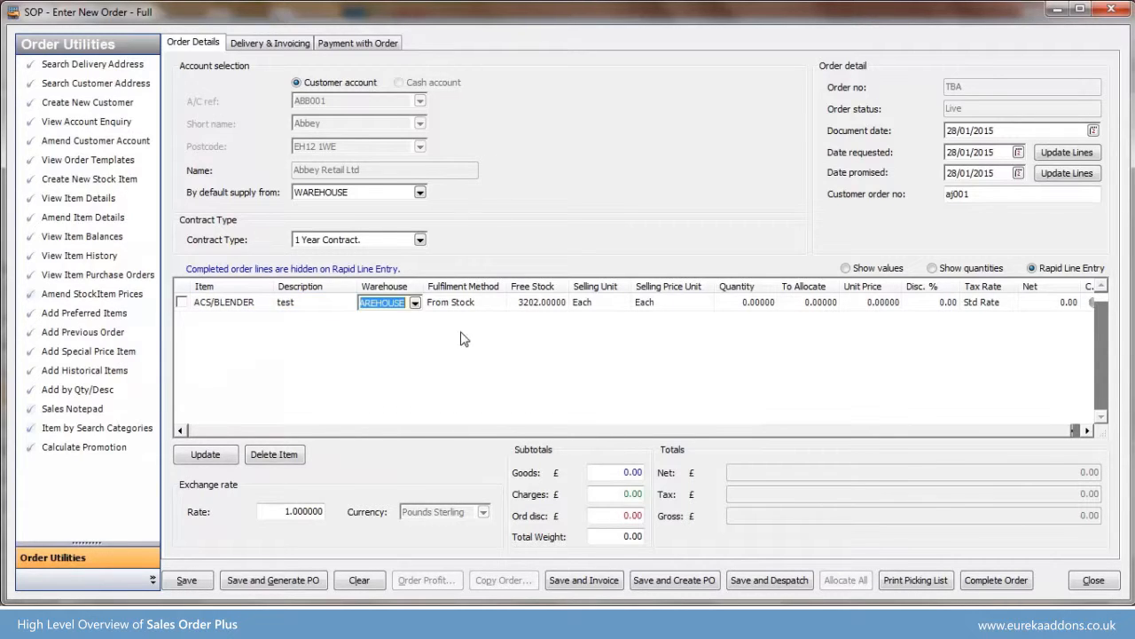
# - Choose WAREHOUSE as the blender line's warehouse and From Stock as its fulfilment method
pyautogui.click(415, 304)
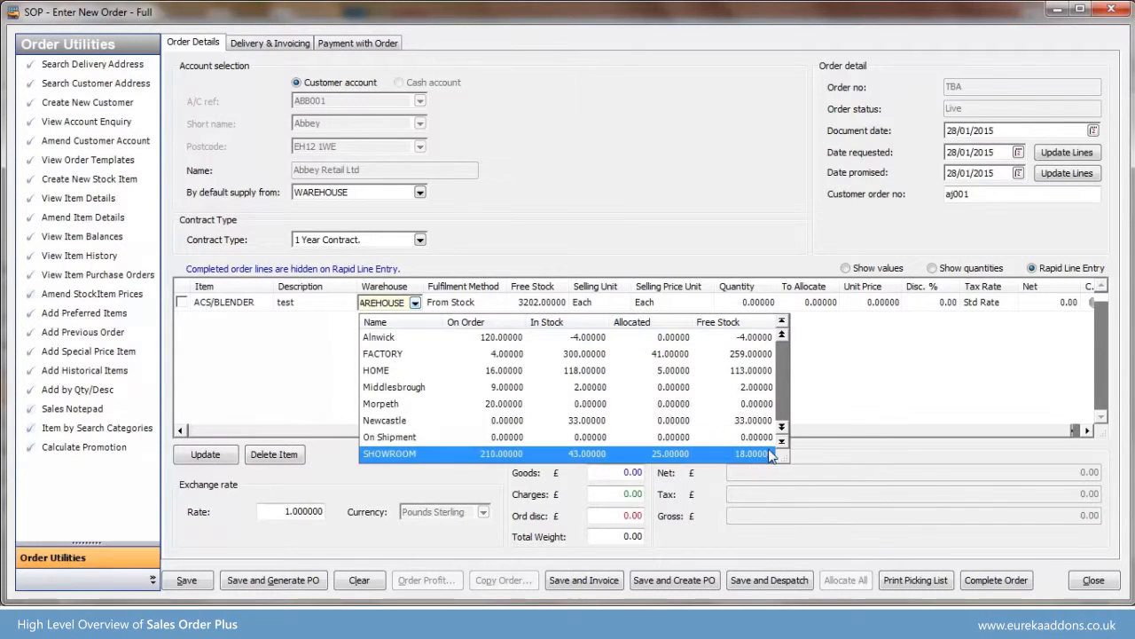
pyautogui.scroll(-2, 784, 448)
pyautogui.click(642, 453)
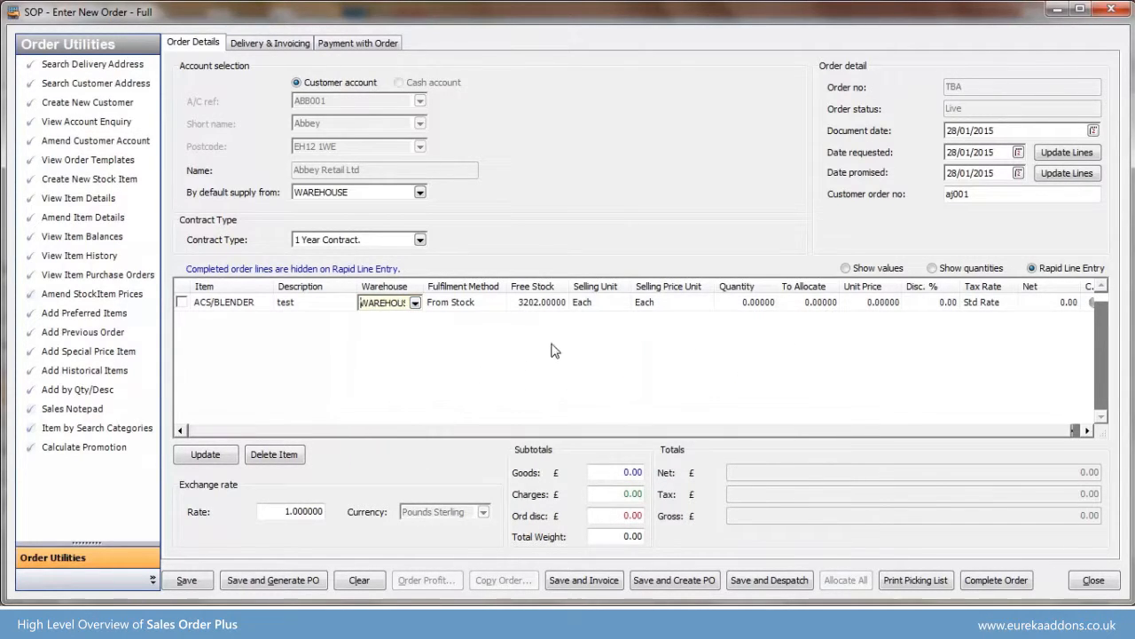
pyautogui.click(495, 303)
pyautogui.click(499, 303)
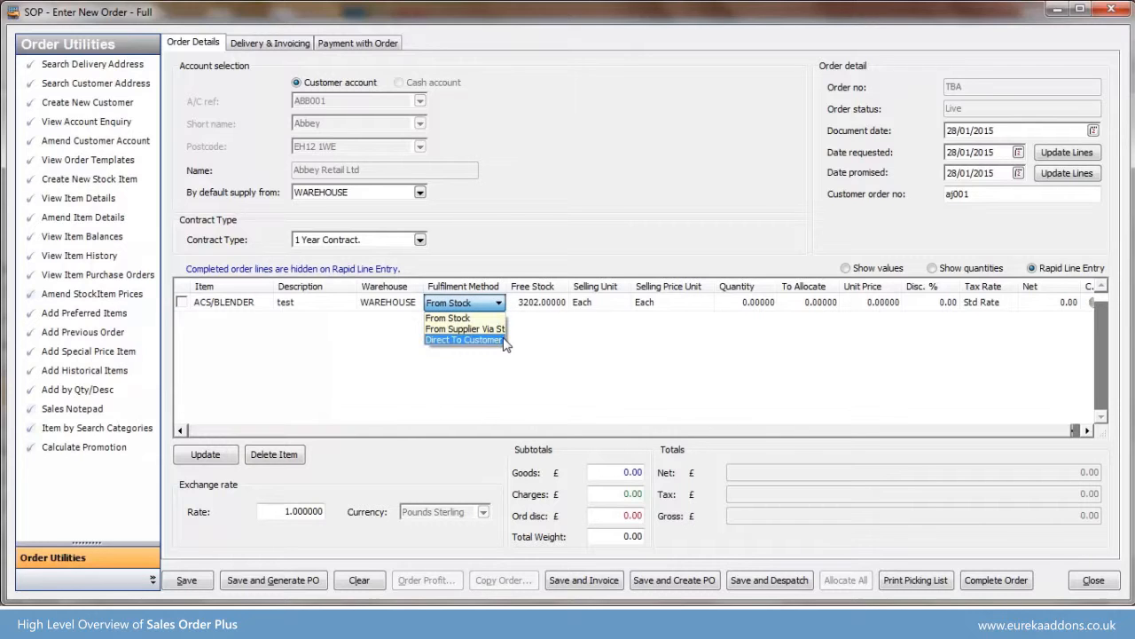
pyautogui.click(461, 318)
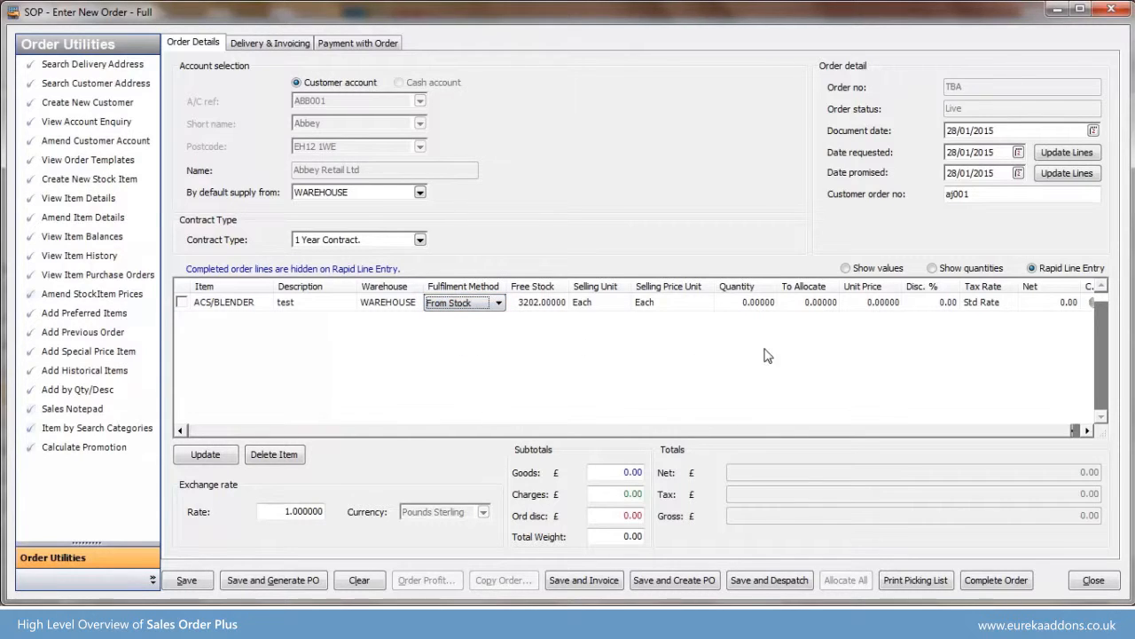
# - Set the blender line's quantity to 1 and confirm it
pyautogui.click(758, 302)
pyautogui.write('1')
pyautogui.press('Return')
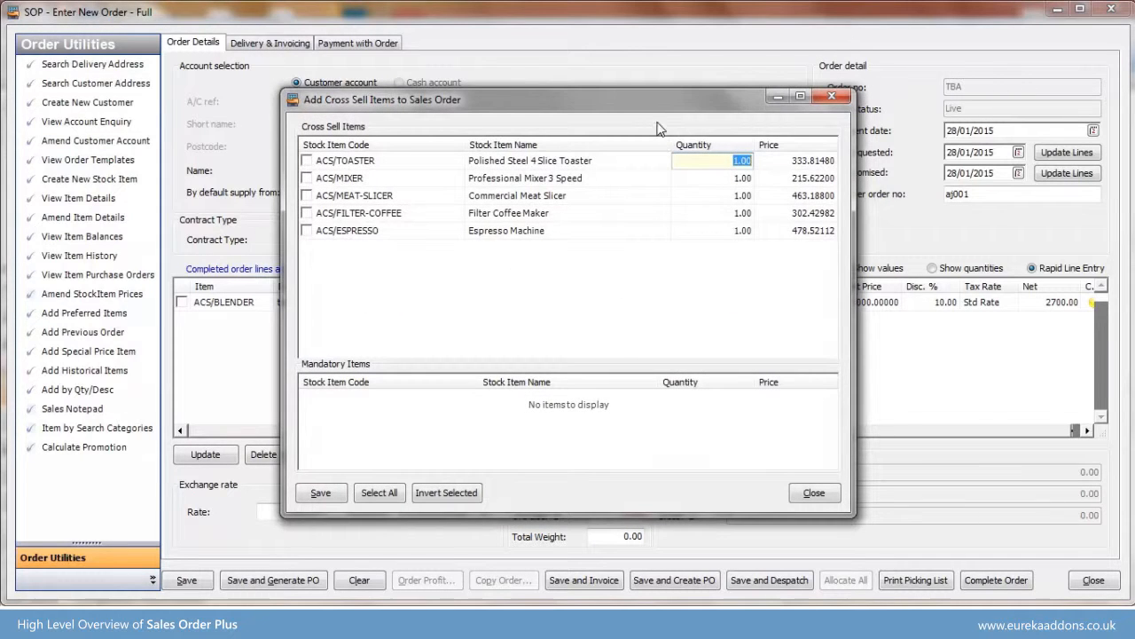
# - Add the cross-sell items ACS/TOASTER and ACS/MIXER to the sales order
pyautogui.moveTo(651, 106); pyautogui.dragTo(728, 106)
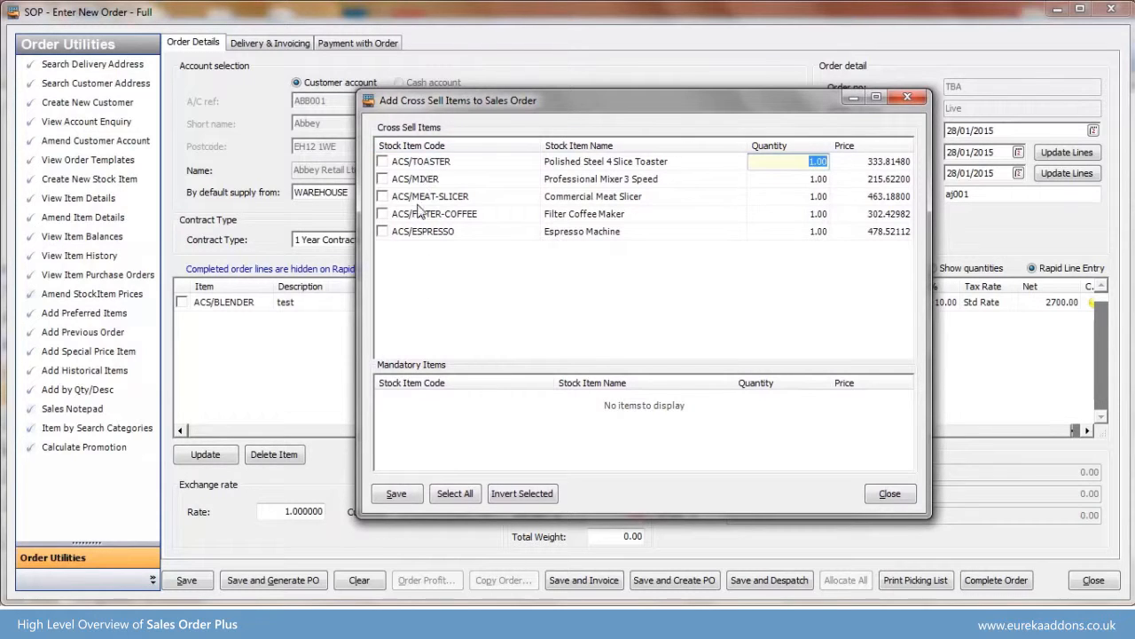
pyautogui.click(382, 179)
pyautogui.click(397, 495)
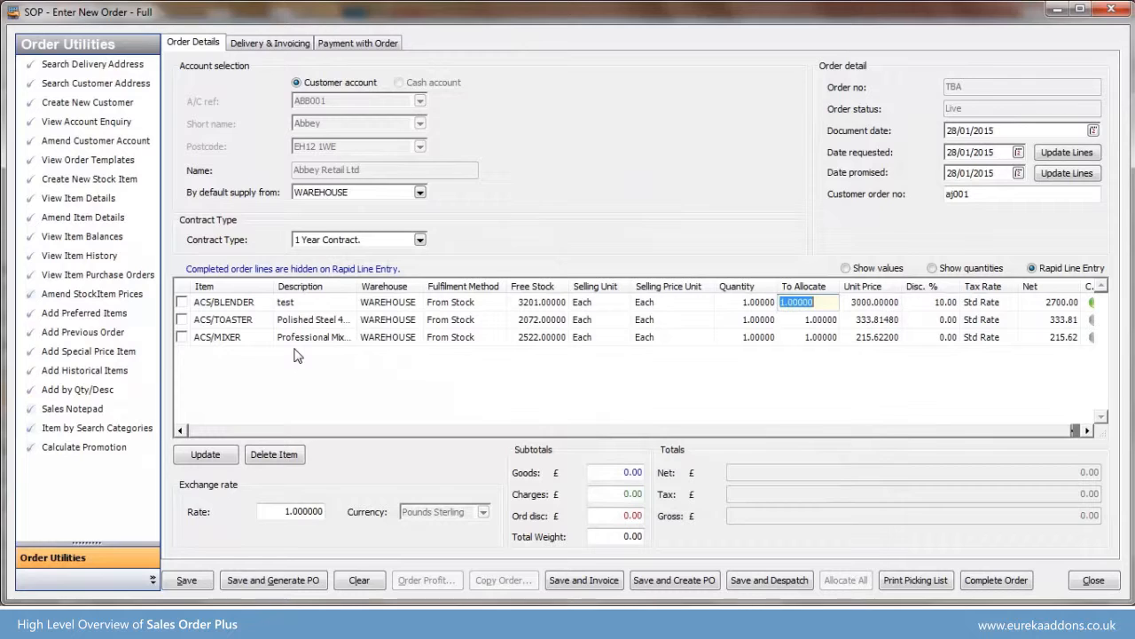
pyautogui.click(259, 357)
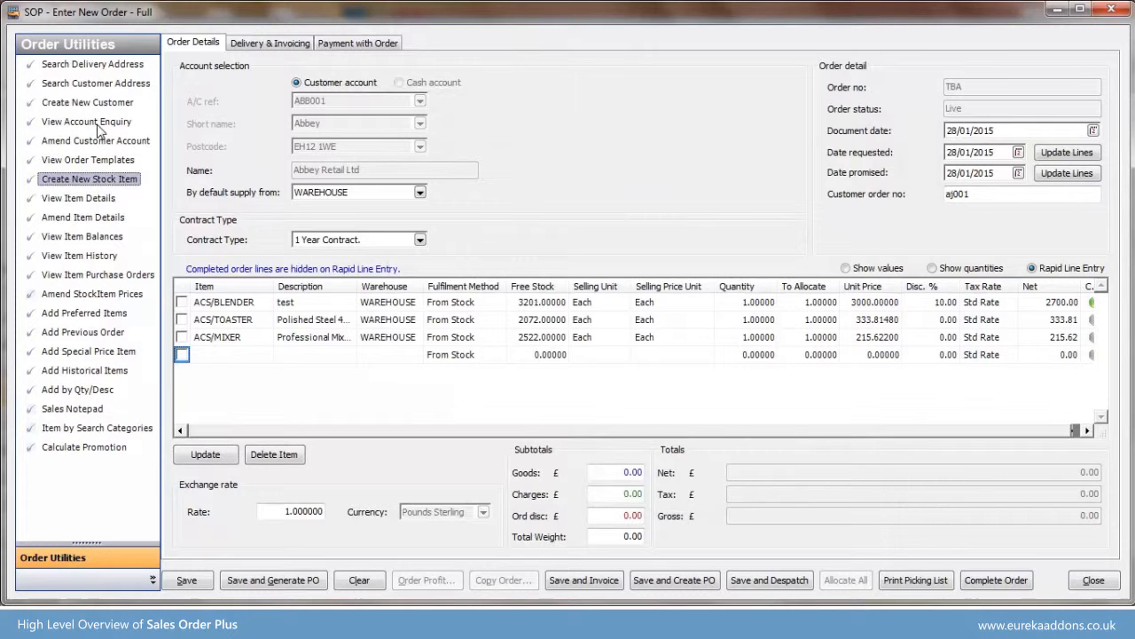
# - Search the account's delivery addresses and use the third listed Abbey Retail Ltd address for the order
pyautogui.click(98, 67)
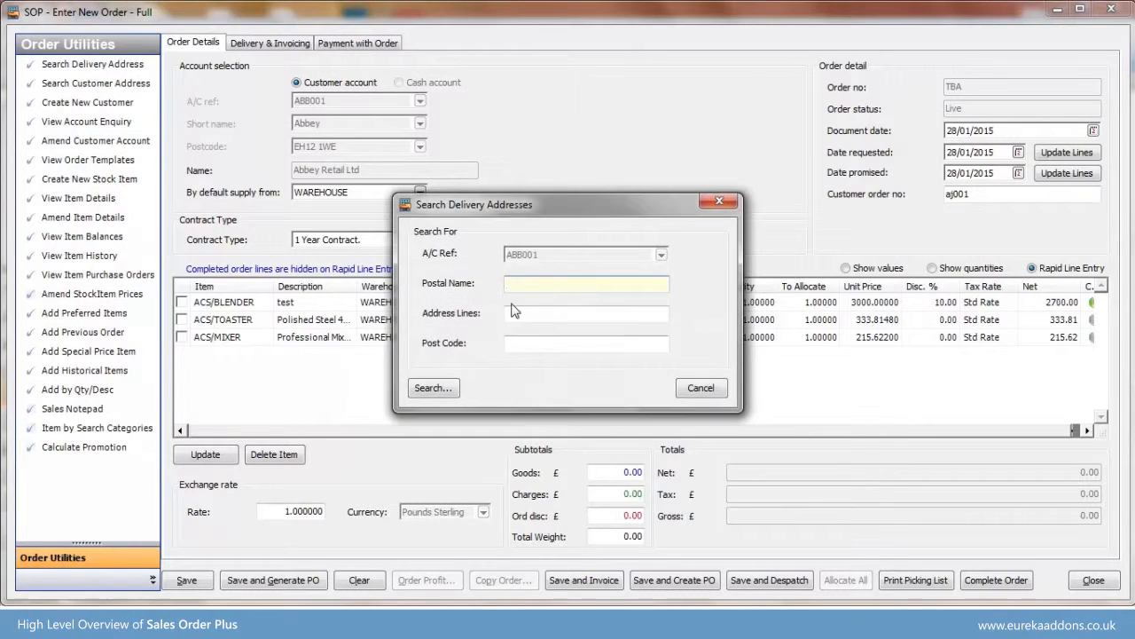
pyautogui.click(435, 388)
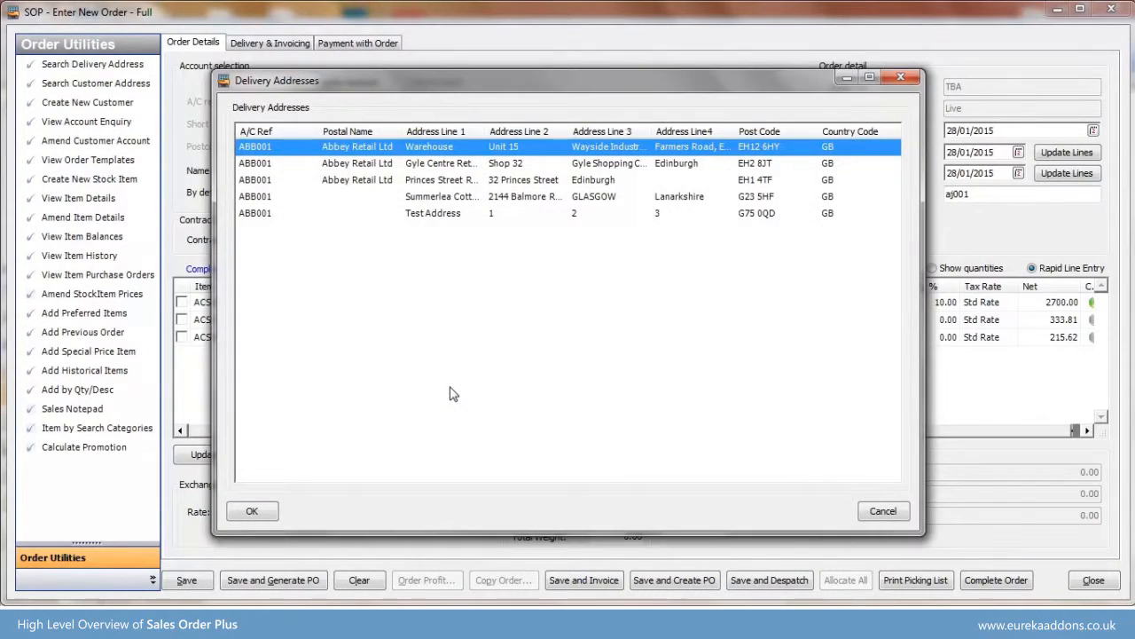
pyautogui.click(544, 179)
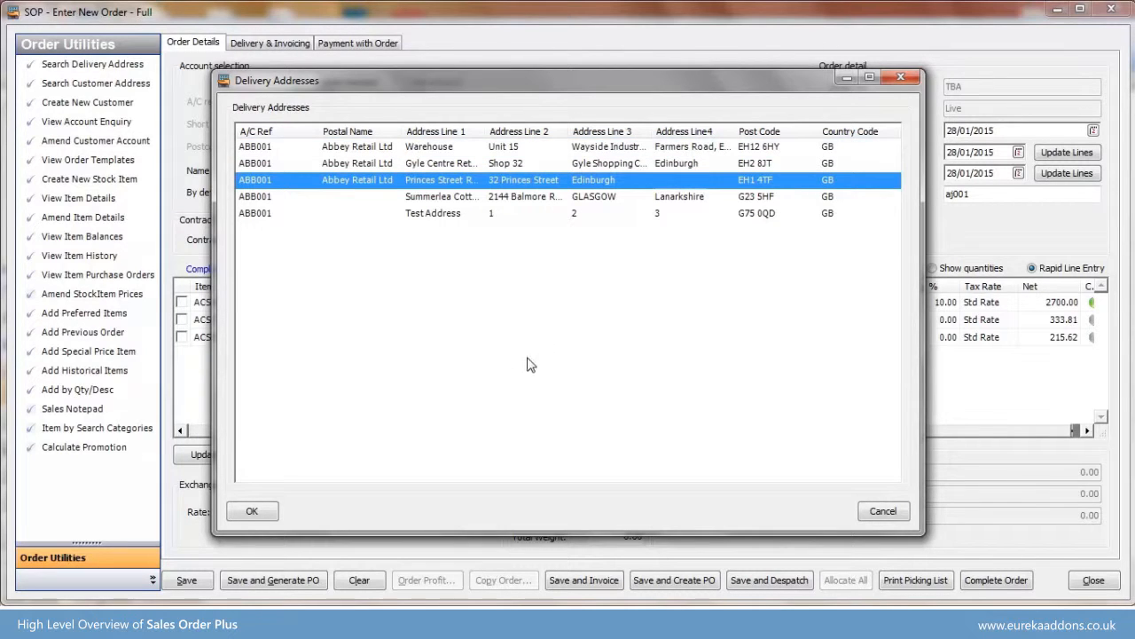
pyautogui.click(261, 512)
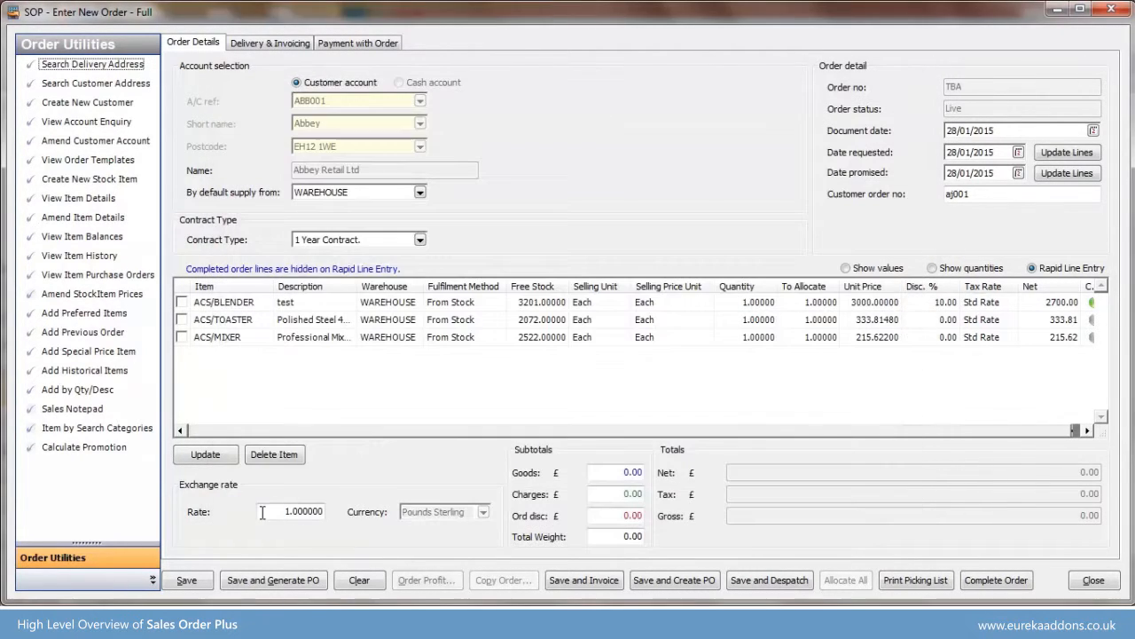
# - Replace the order's delivery address by looking up a different postcode, adding the house number and accepting the found address
pyautogui.click(294, 48)
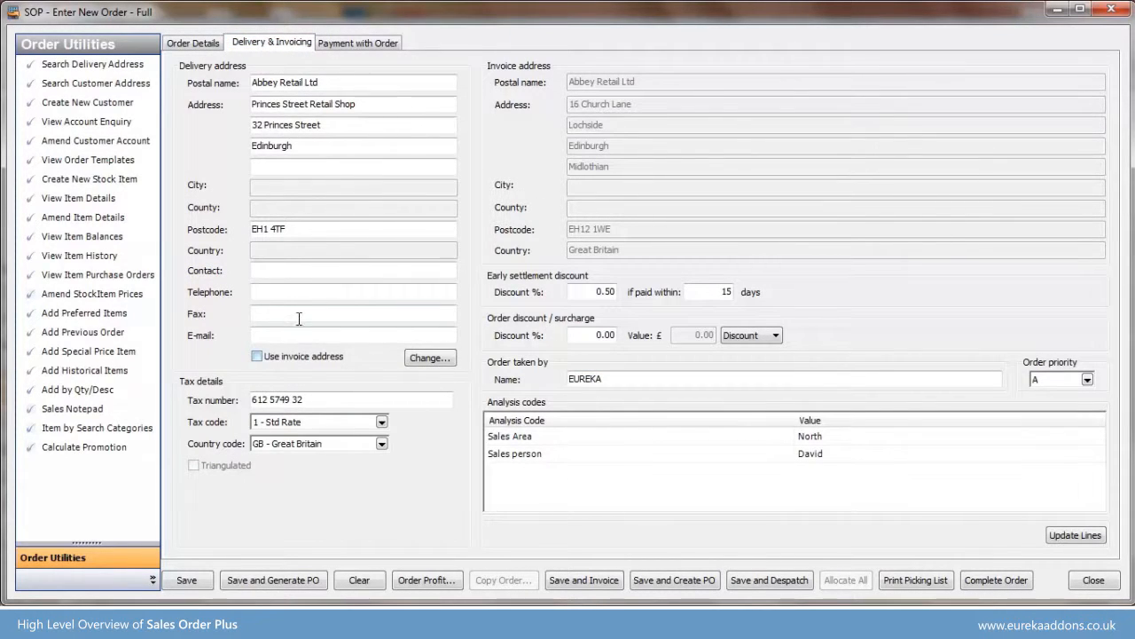
pyautogui.click(299, 229)
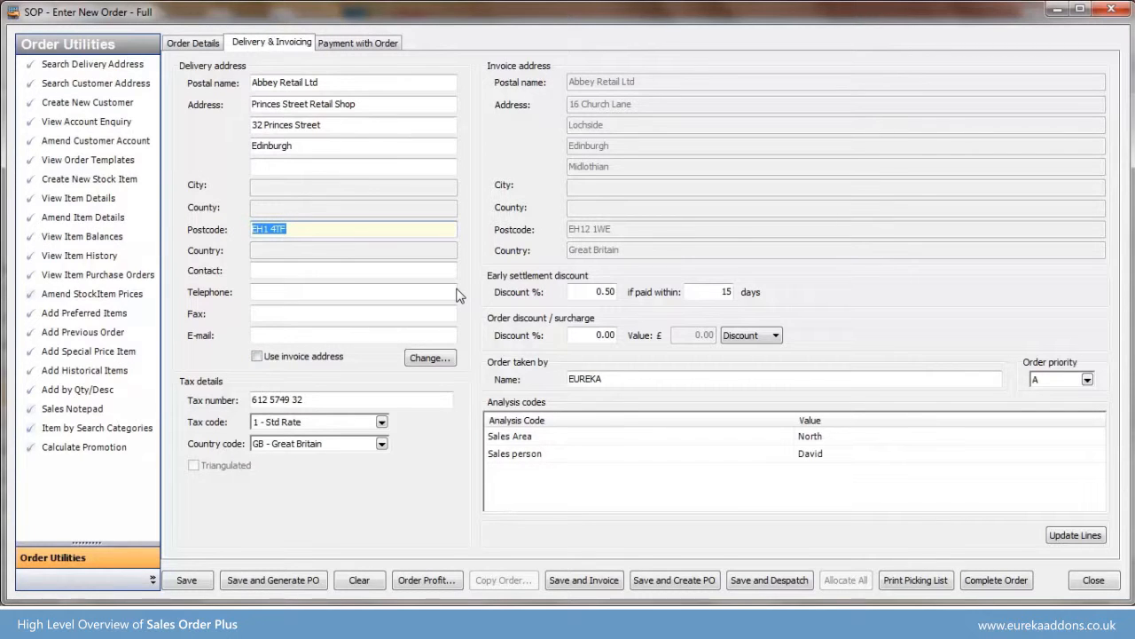
pyautogui.write('G23 5hf')
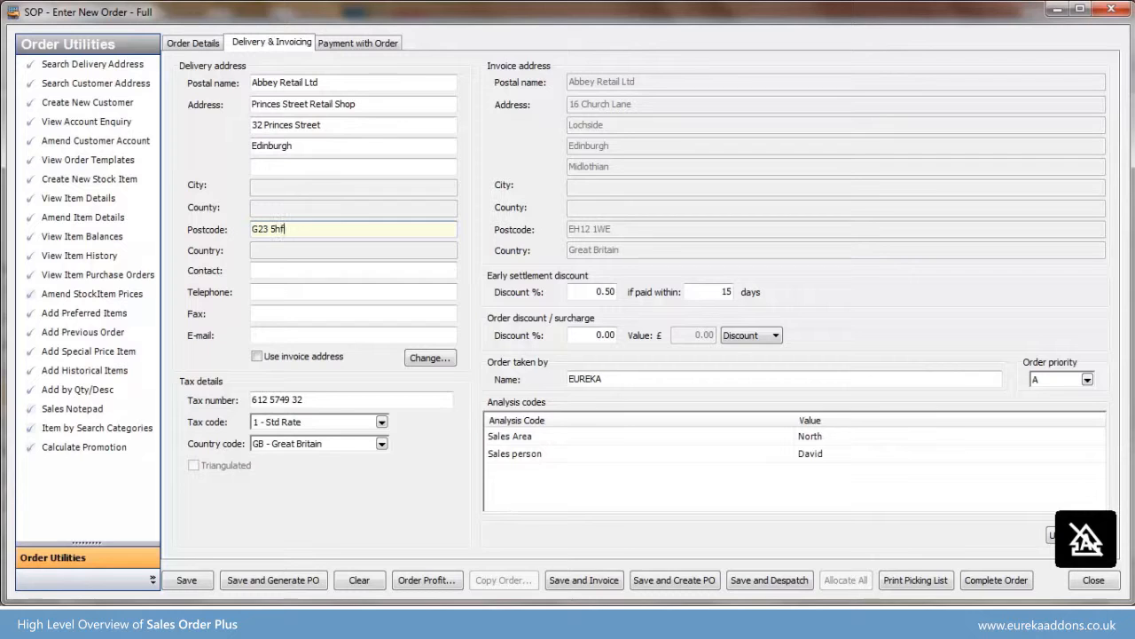
pyautogui.press('Tab')
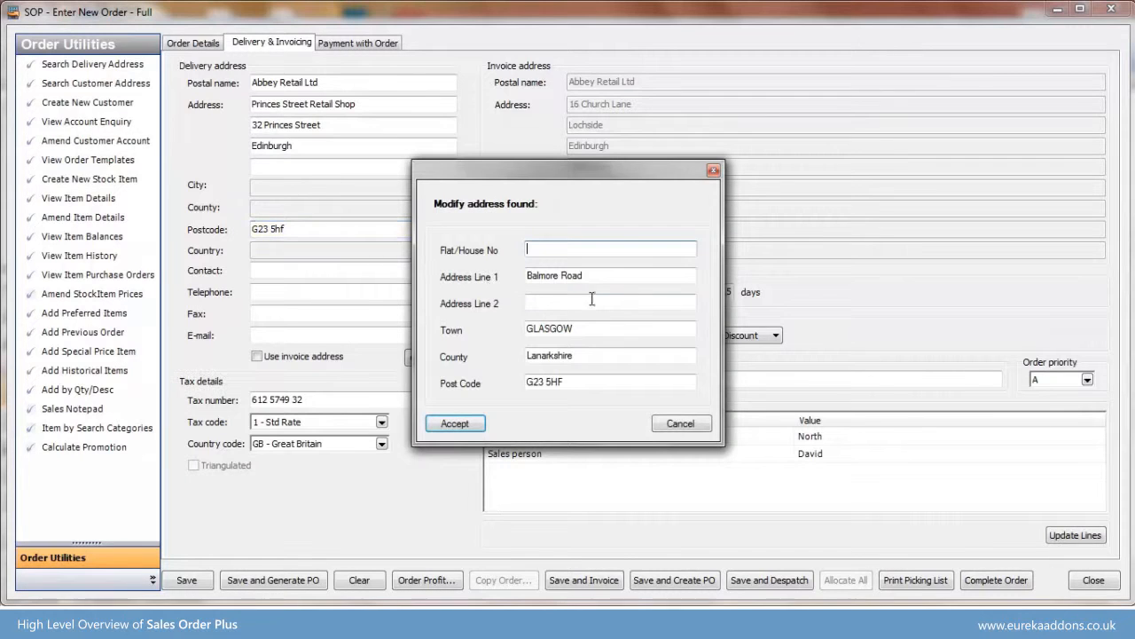
pyautogui.write('2144')
pyautogui.click(466, 424)
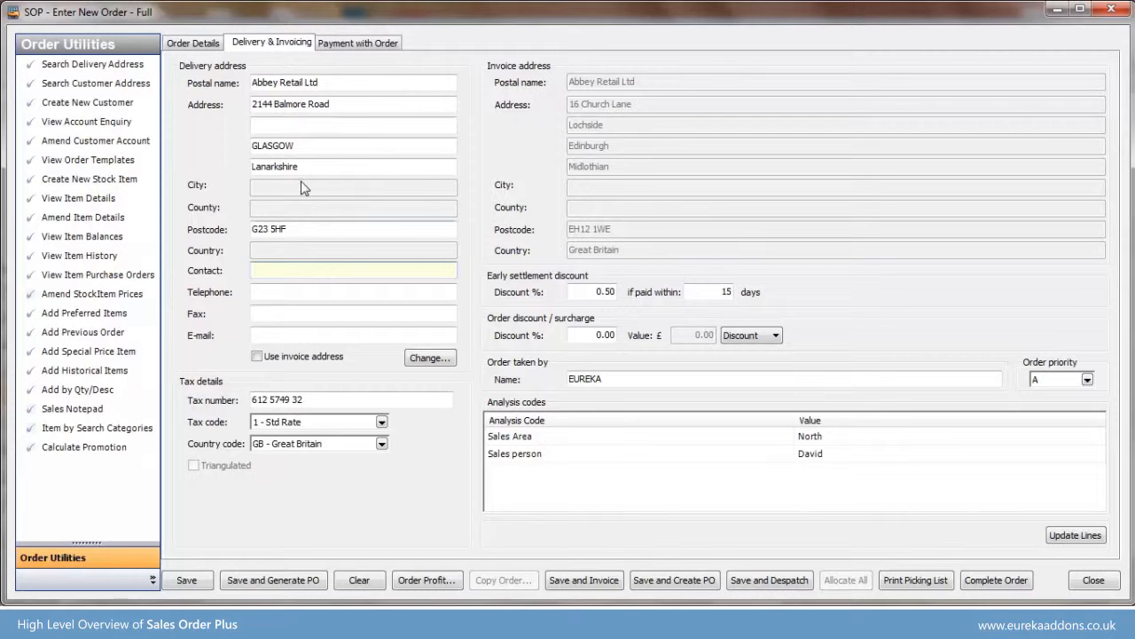
# - Review the customer's turnover by year in the account enquiry, then return to the order
pyautogui.click(203, 49)
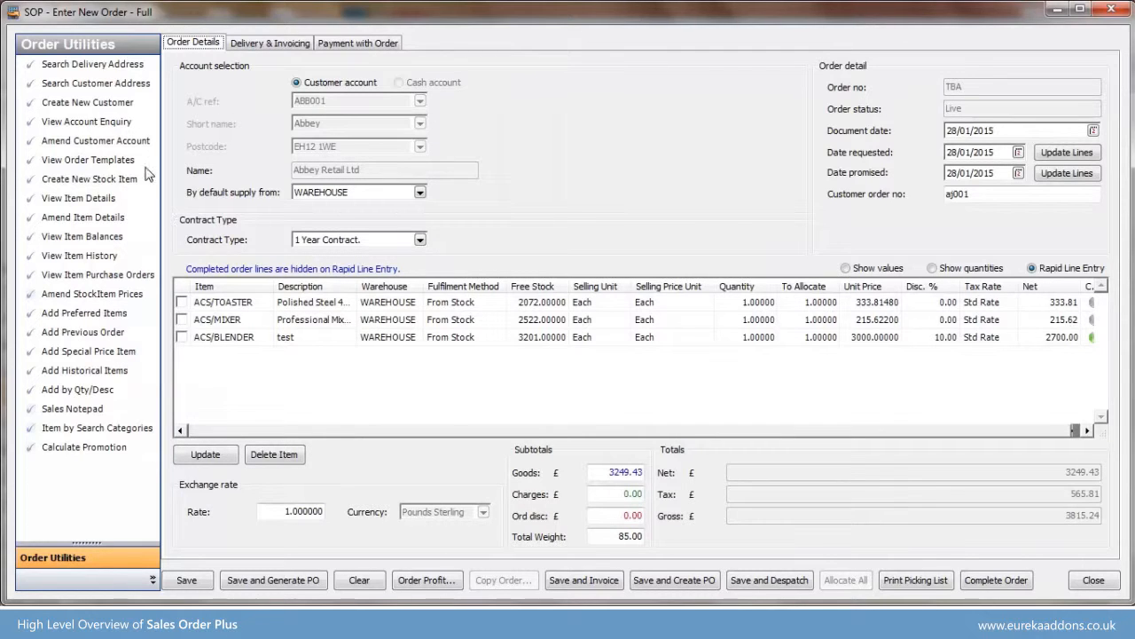
pyautogui.click(108, 124)
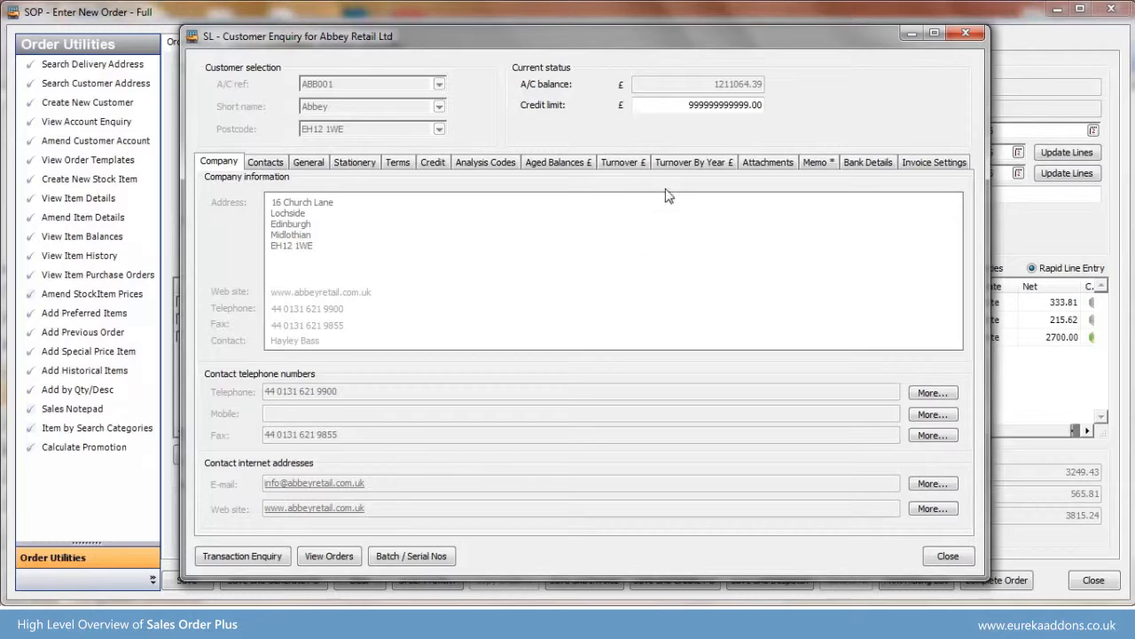
pyautogui.click(694, 162)
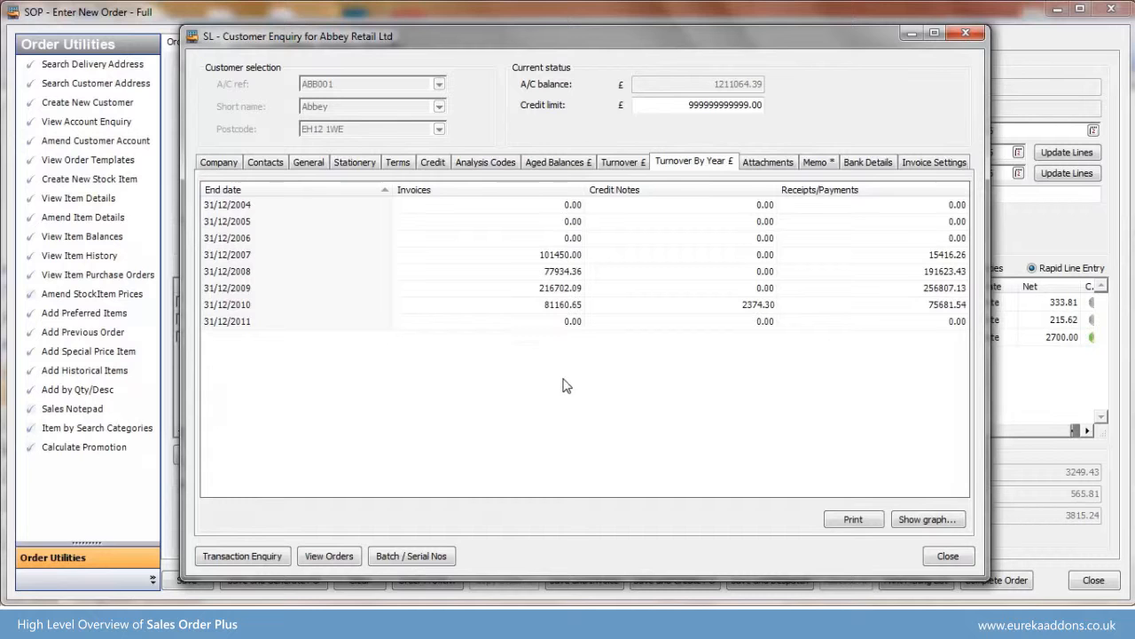
pyautogui.click(947, 556)
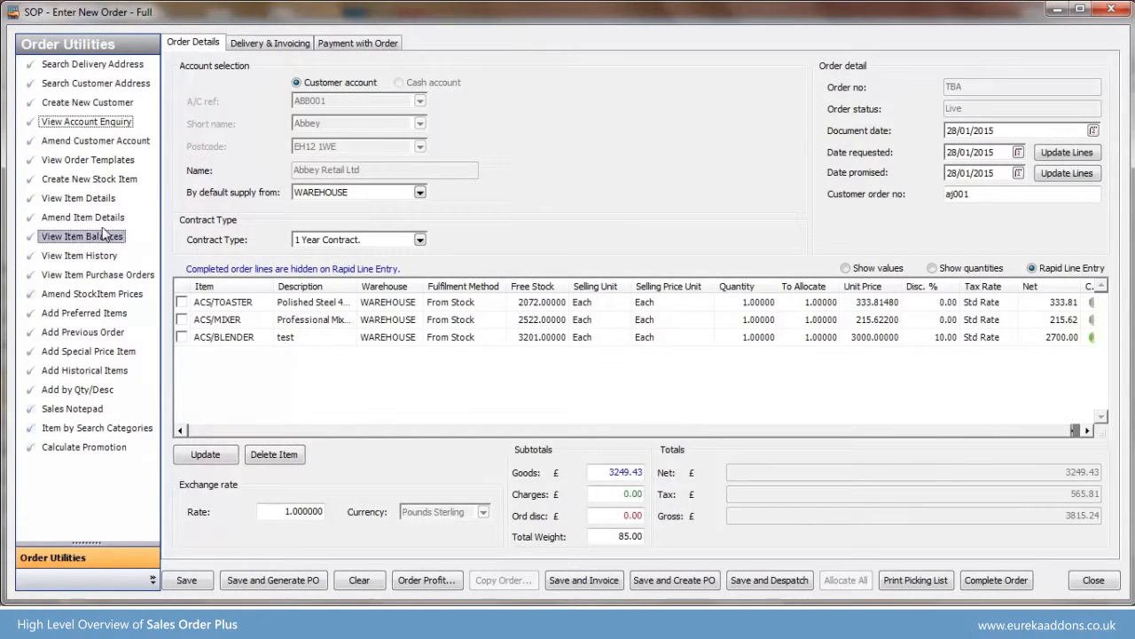
# - Examine the warehouse locations and stock quantities in the item details of ACS/MIXER
pyautogui.click(84, 197)
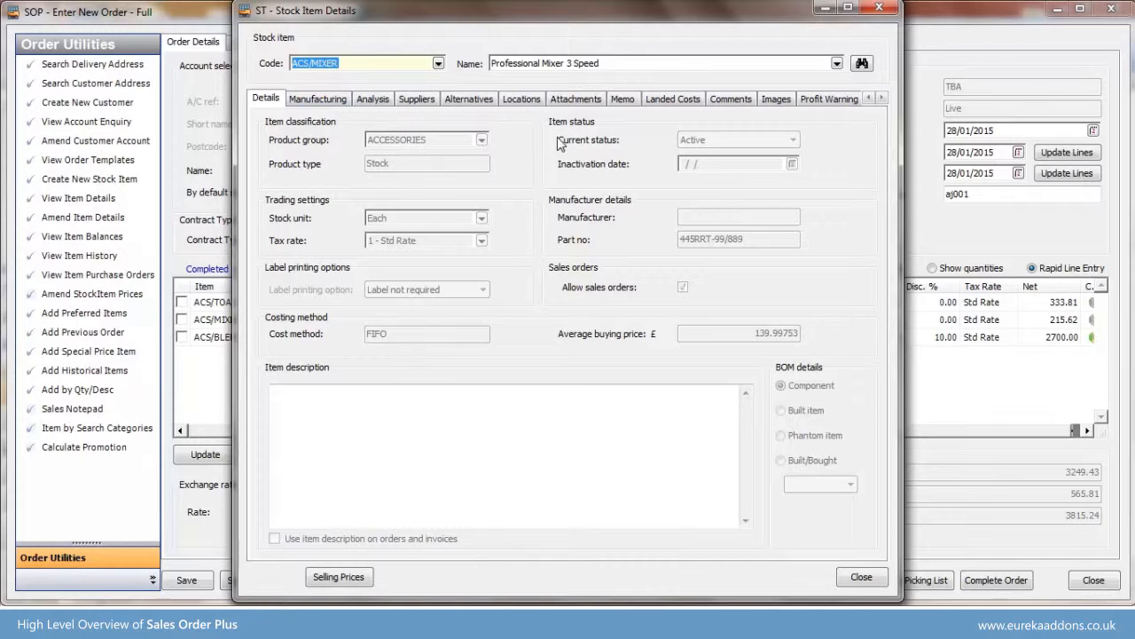
pyautogui.doubleClick(676, 12)
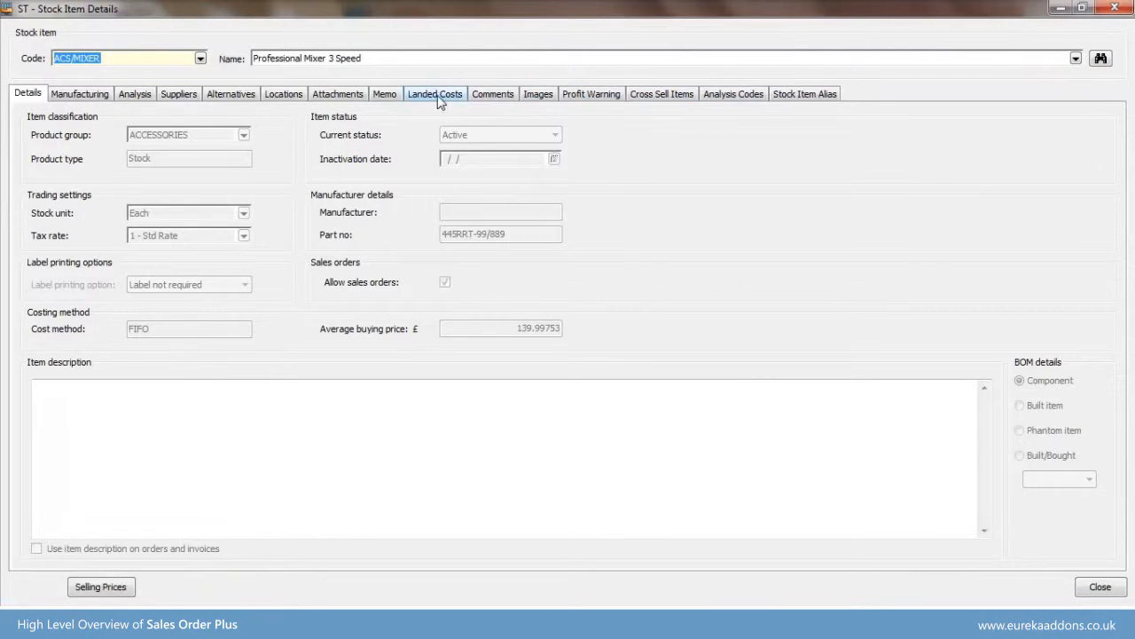
pyautogui.click(284, 94)
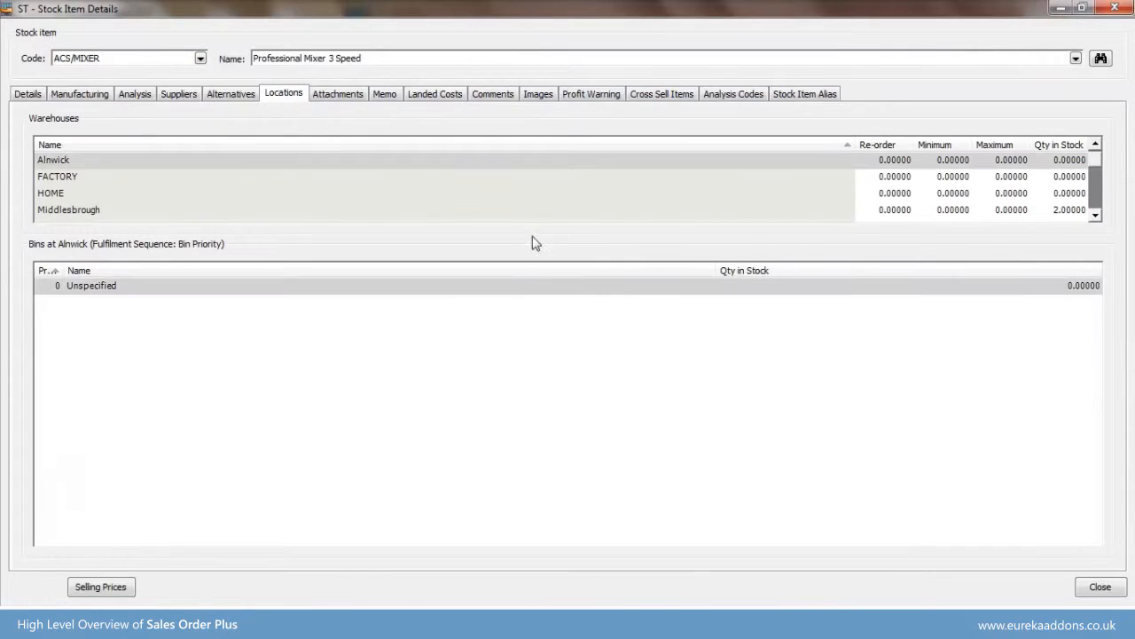
pyautogui.moveTo(1093, 177); pyautogui.dragTo(1100, 203)
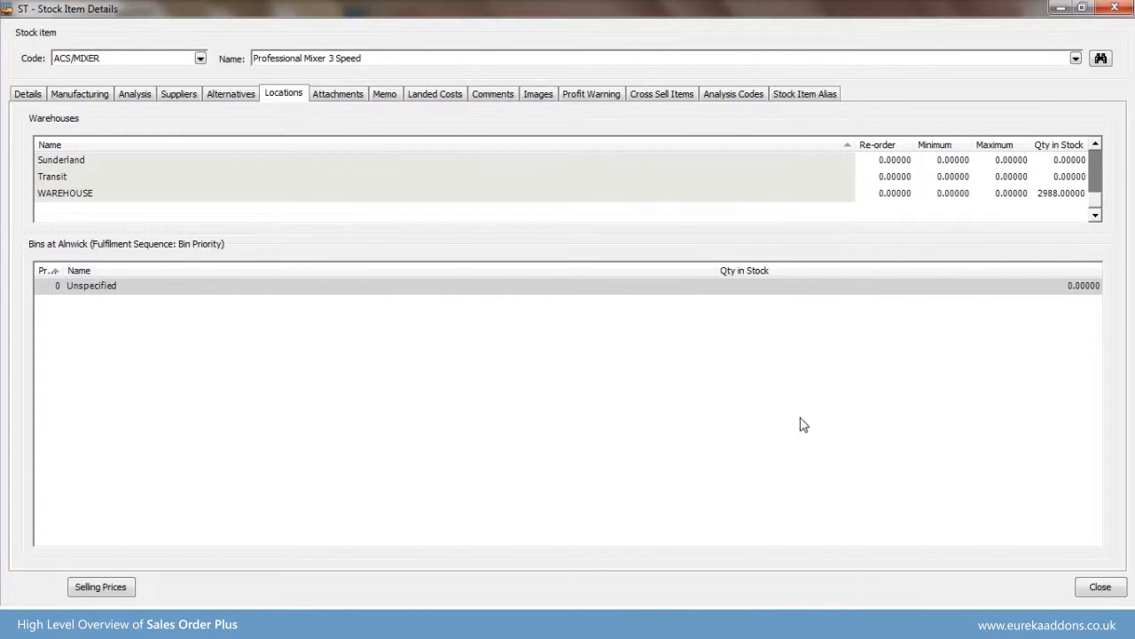
pyautogui.click(1102, 587)
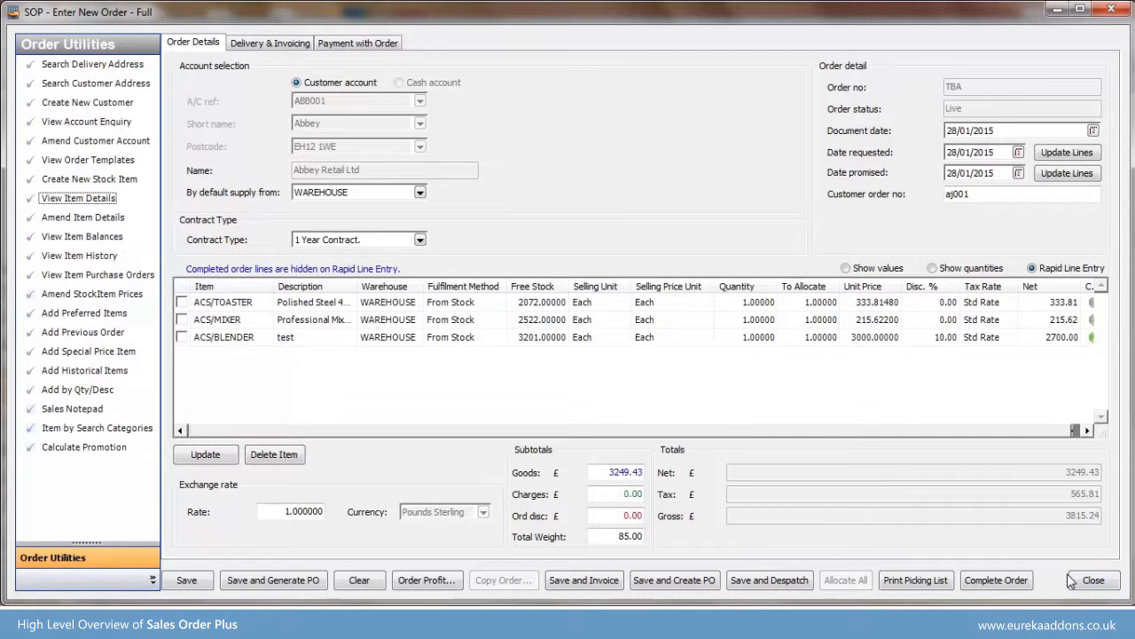
# - Add the first ACS/MIXER line, the Professional Blender and the Commercial Meat Slicer from the customer's most recent previous order
pyautogui.click(113, 333)
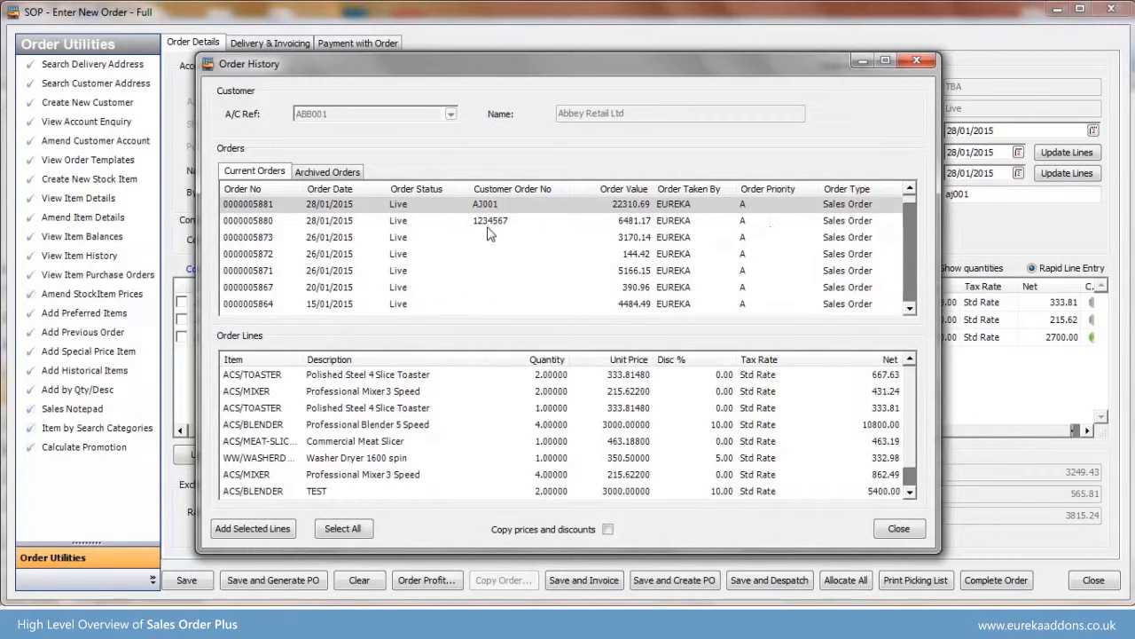
pyautogui.click(366, 395)
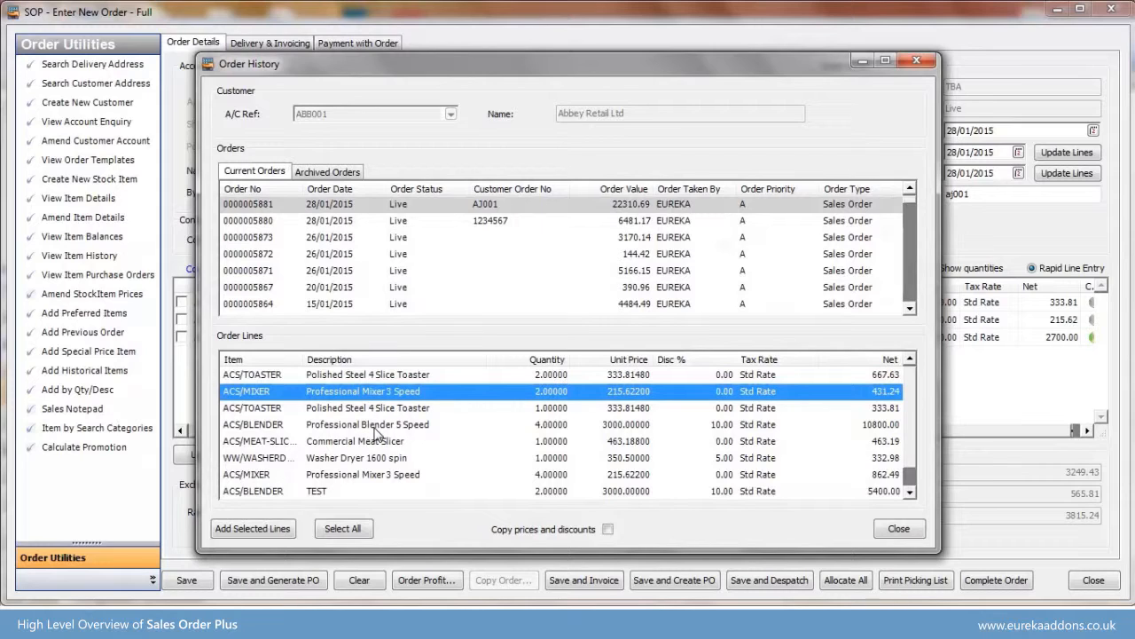
pyautogui.keyDown('ctrl'); pyautogui.click(375, 426); pyautogui.keyUp('ctrl')
pyautogui.keyDown('ctrl'); pyautogui.click(381, 441); pyautogui.keyUp('ctrl')
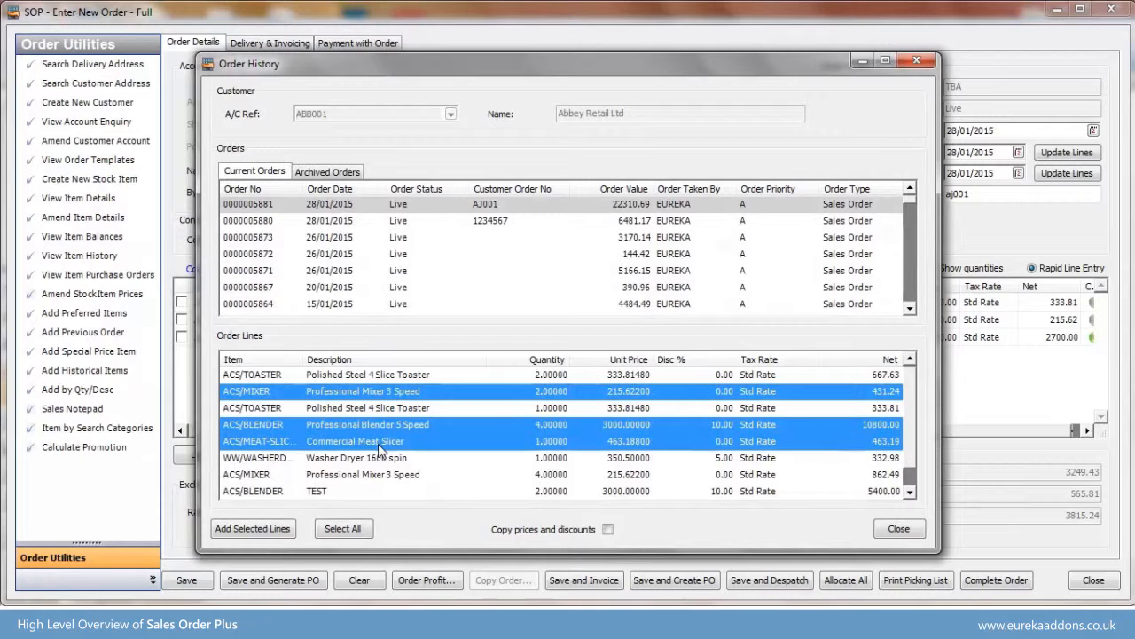
pyautogui.click(277, 530)
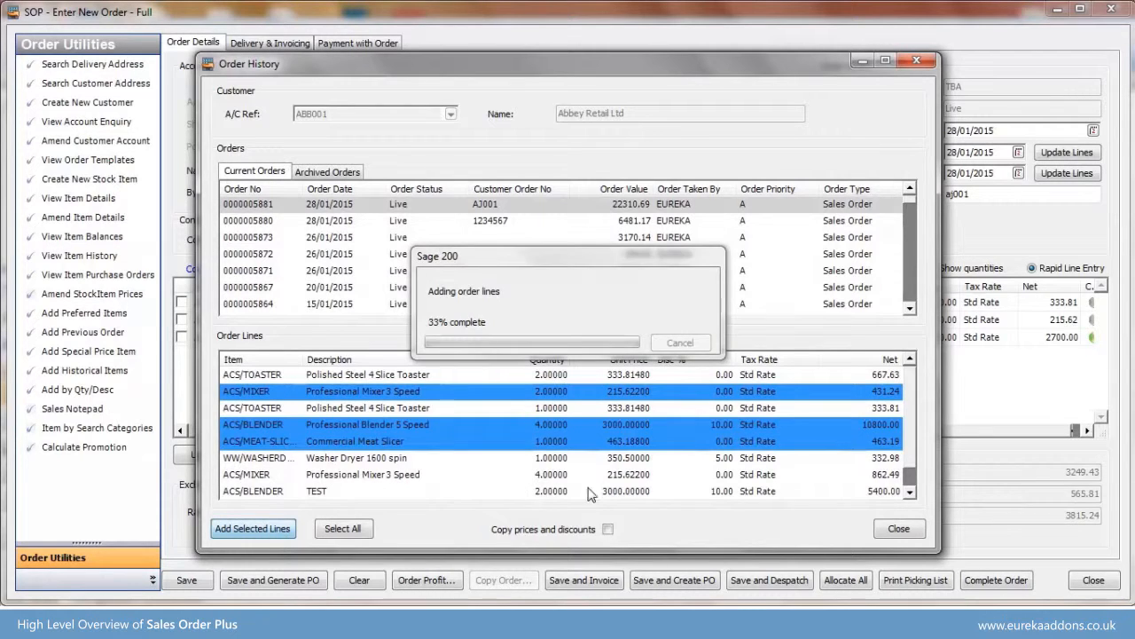
pyautogui.click(899, 529)
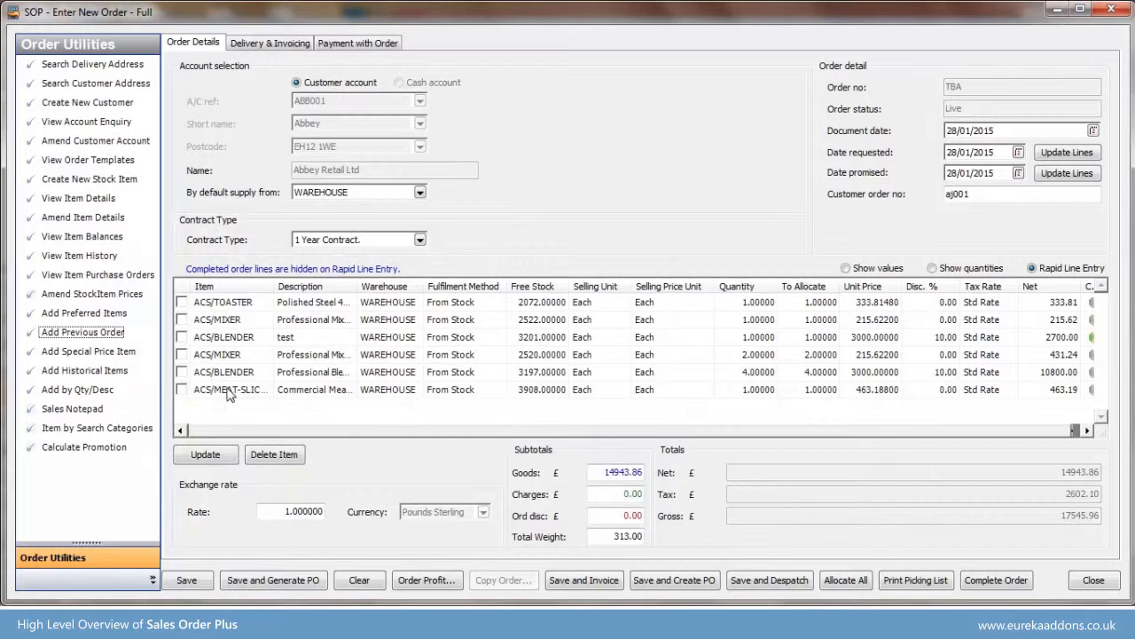
# - Filter the customer's historical purchases to ACCESSORIES and queue the Italian coffee maker, ACS/ESPRESSO and ACS/FILTER-COFFEE as items to add
pyautogui.click(112, 373)
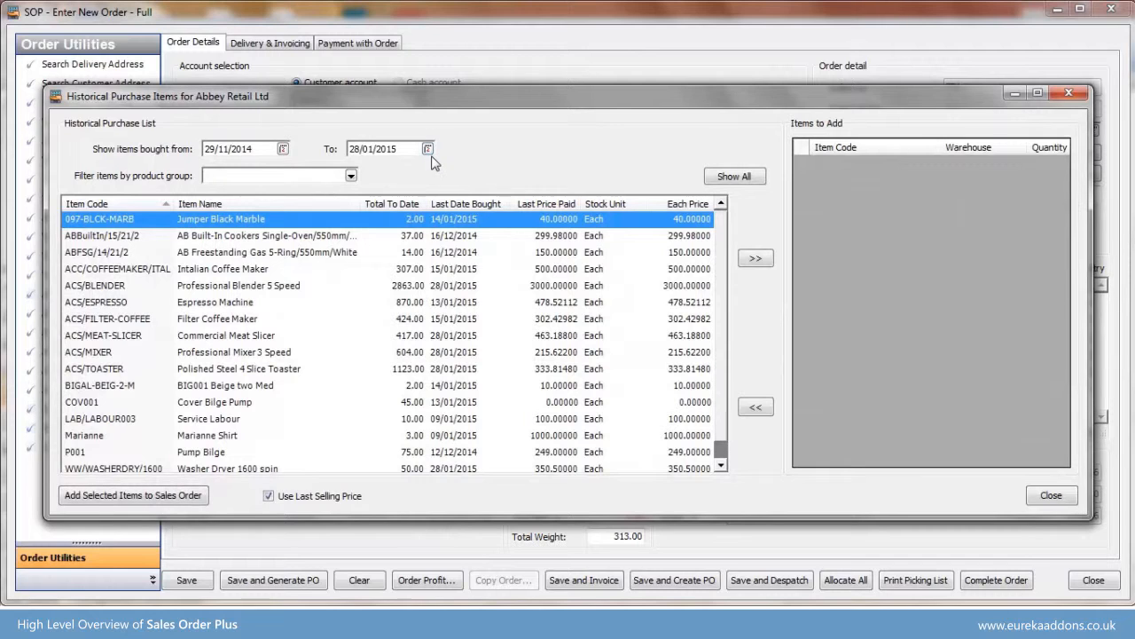
pyautogui.click(352, 174)
pyautogui.click(297, 213)
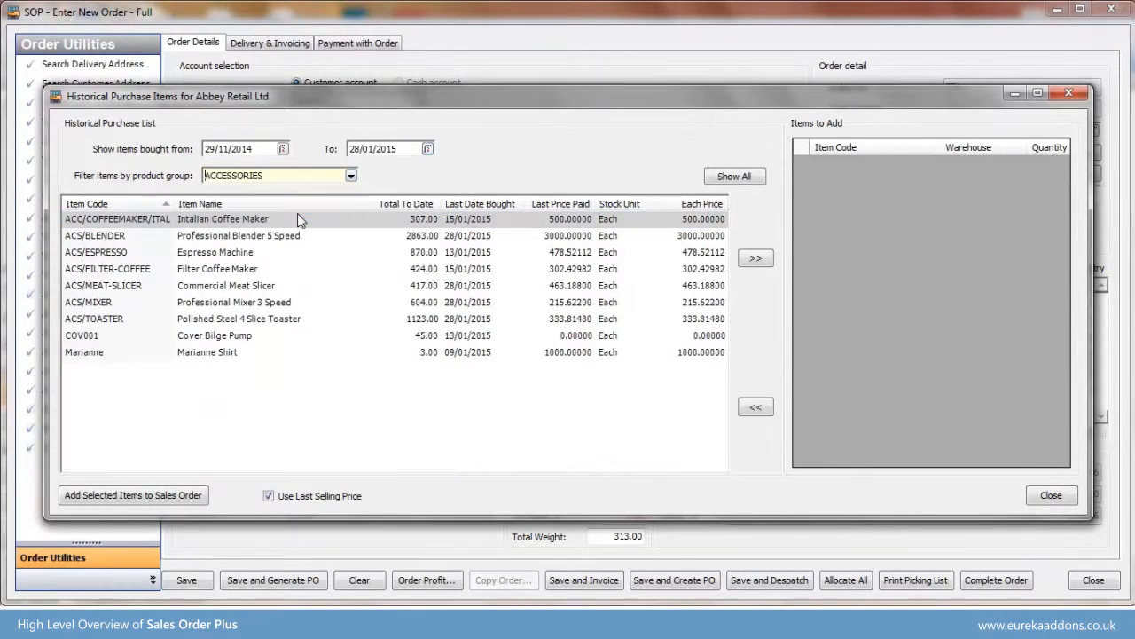
pyautogui.keyDown('ctrl'); pyautogui.click(444, 255); pyautogui.keyUp('ctrl')
pyautogui.keyDown('ctrl'); pyautogui.click(447, 271); pyautogui.keyUp('ctrl')
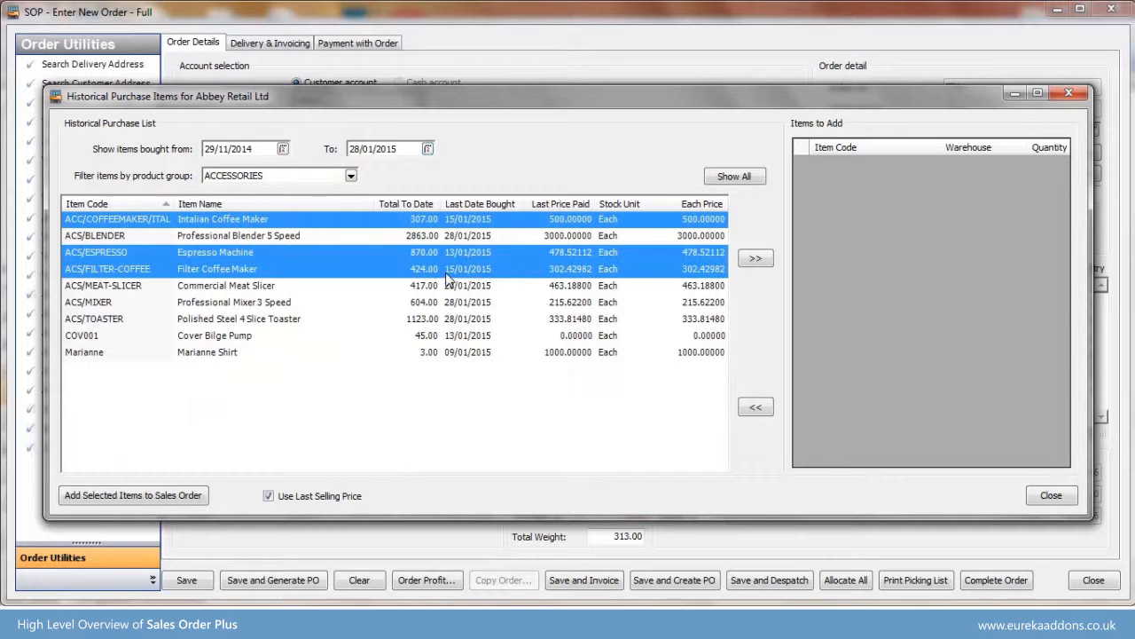
pyautogui.click(755, 258)
# - Set the ACS/ESPRESSO quantity to 2 and add the queued historical items to the sales order
pyautogui.click(1011, 186)
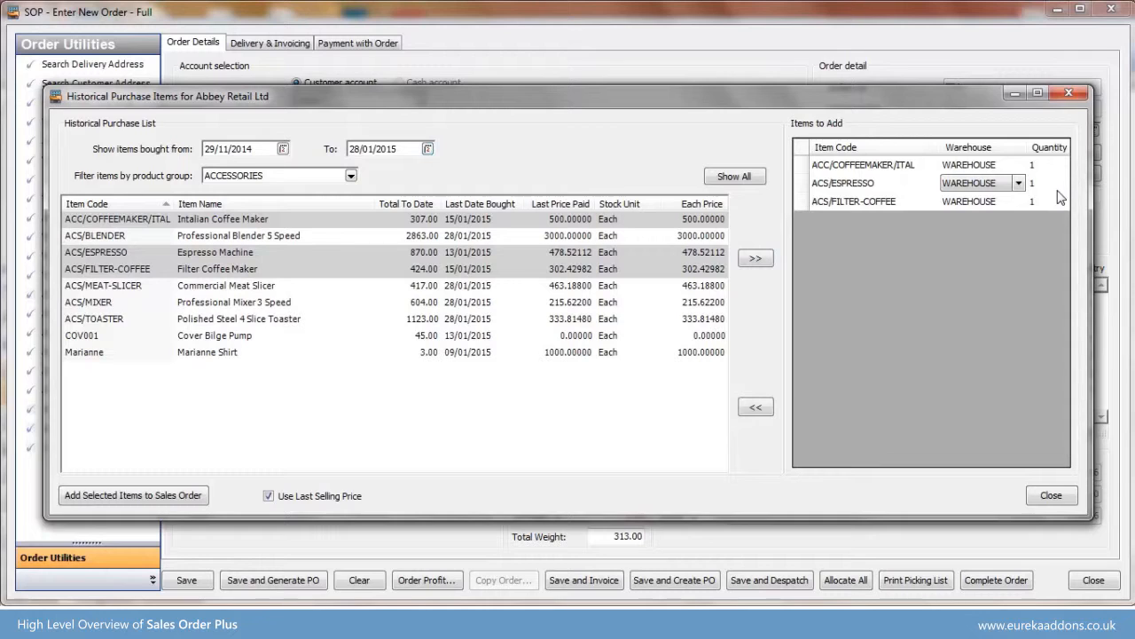
pyautogui.click(1057, 190)
pyautogui.write('2')
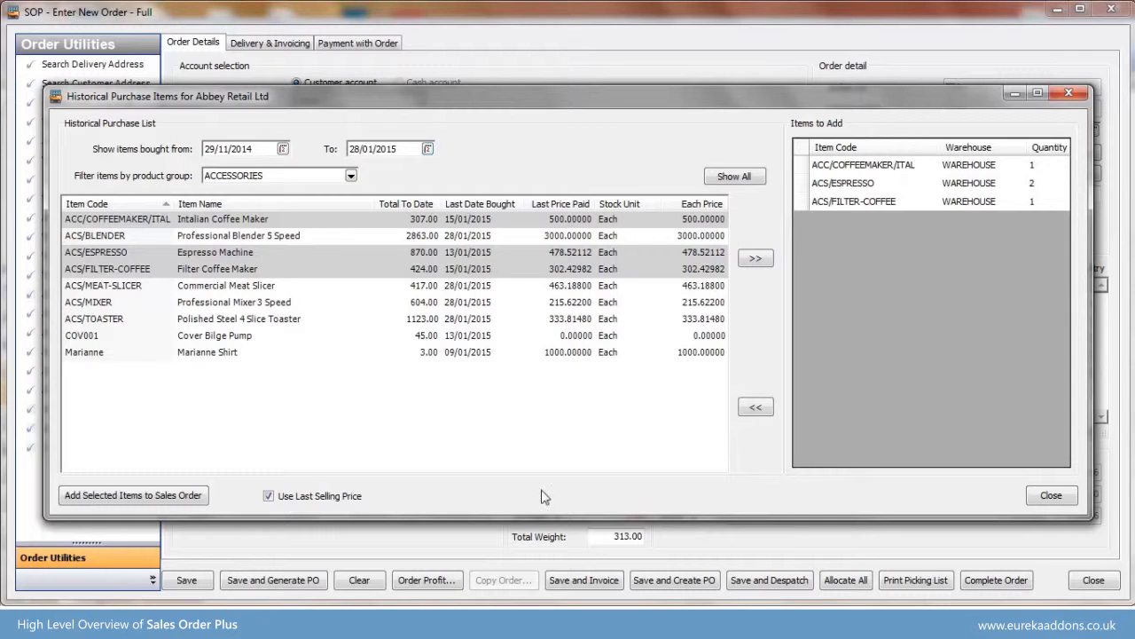
pyautogui.click(192, 494)
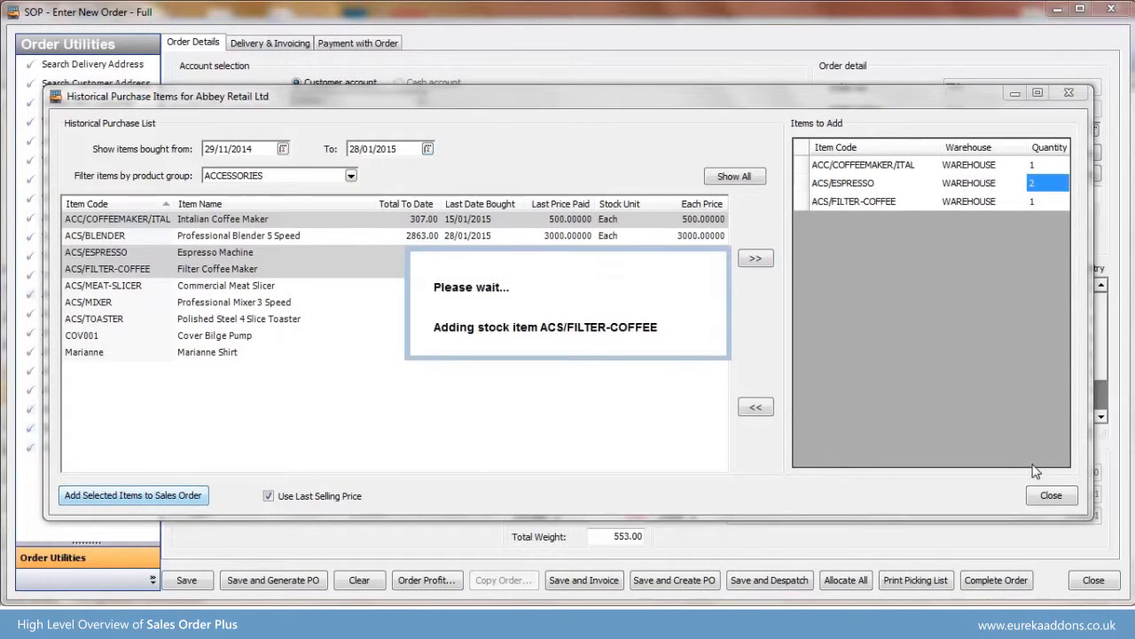
pyautogui.click(1051, 495)
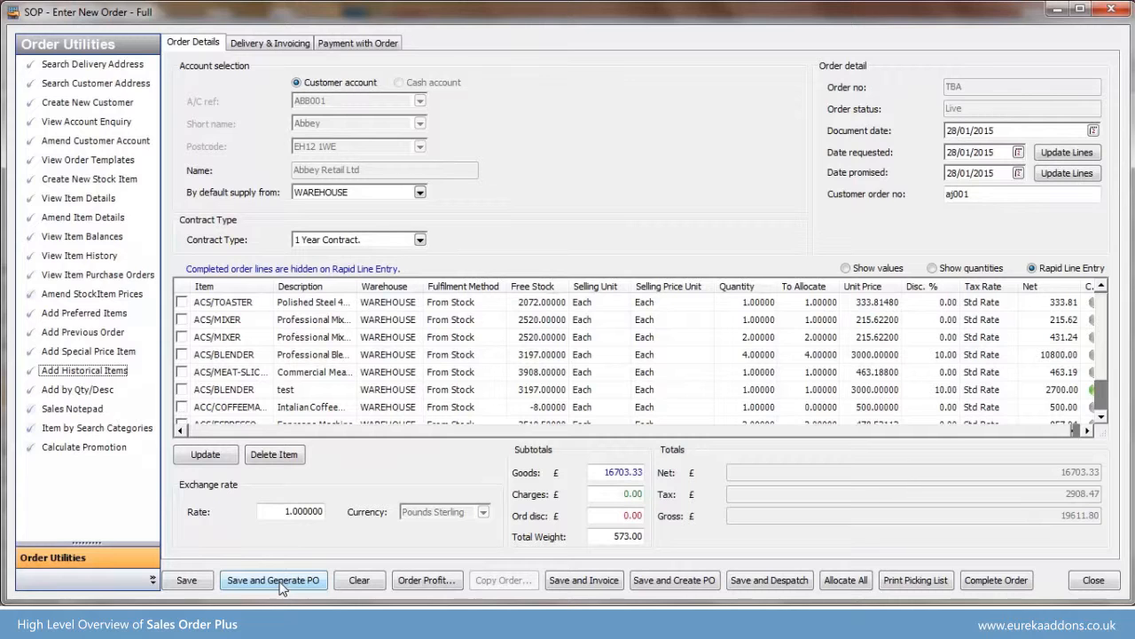
# - Save the sales order with purchase order creation, applying the available order value discount and acknowledging the generated order number
pyautogui.click(667, 583)
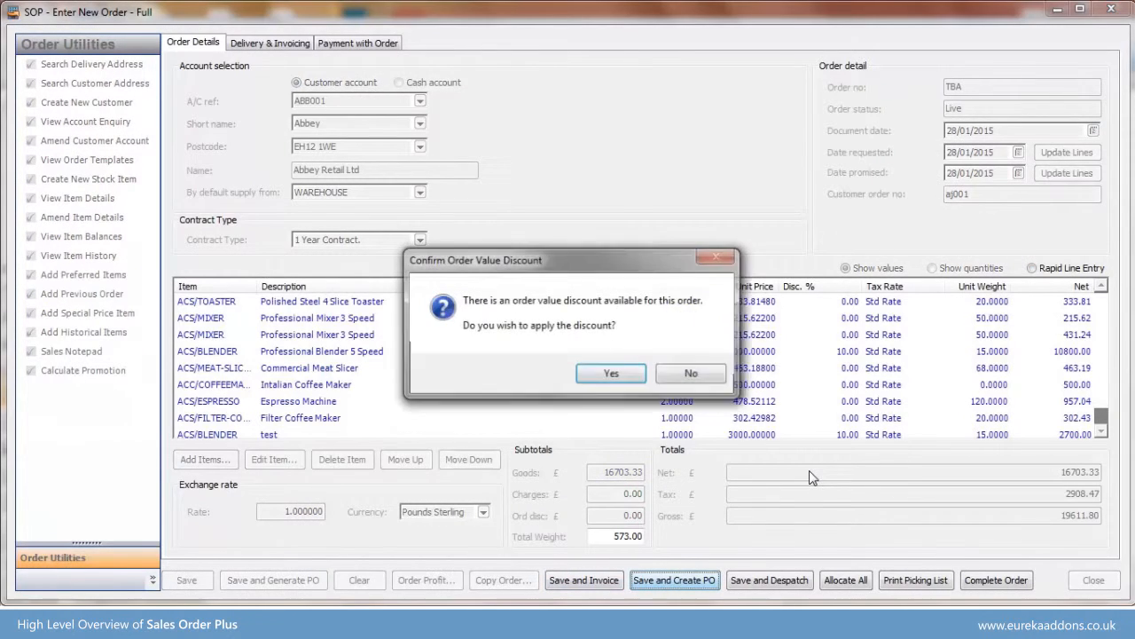
pyautogui.click(611, 373)
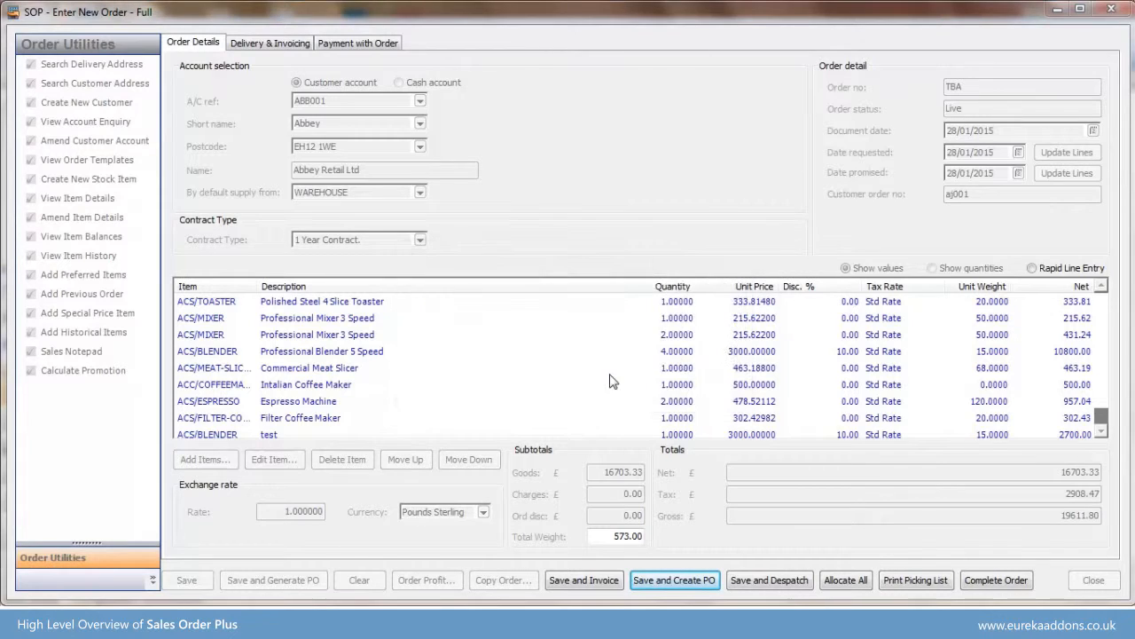
pyautogui.click(462, 394)
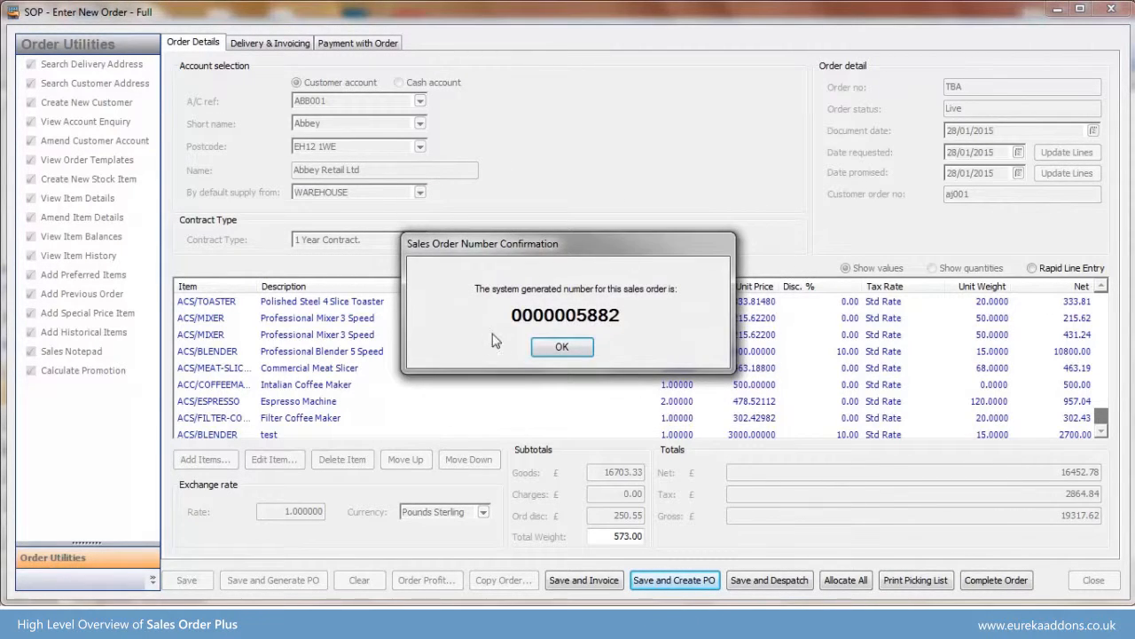
pyautogui.click(558, 346)
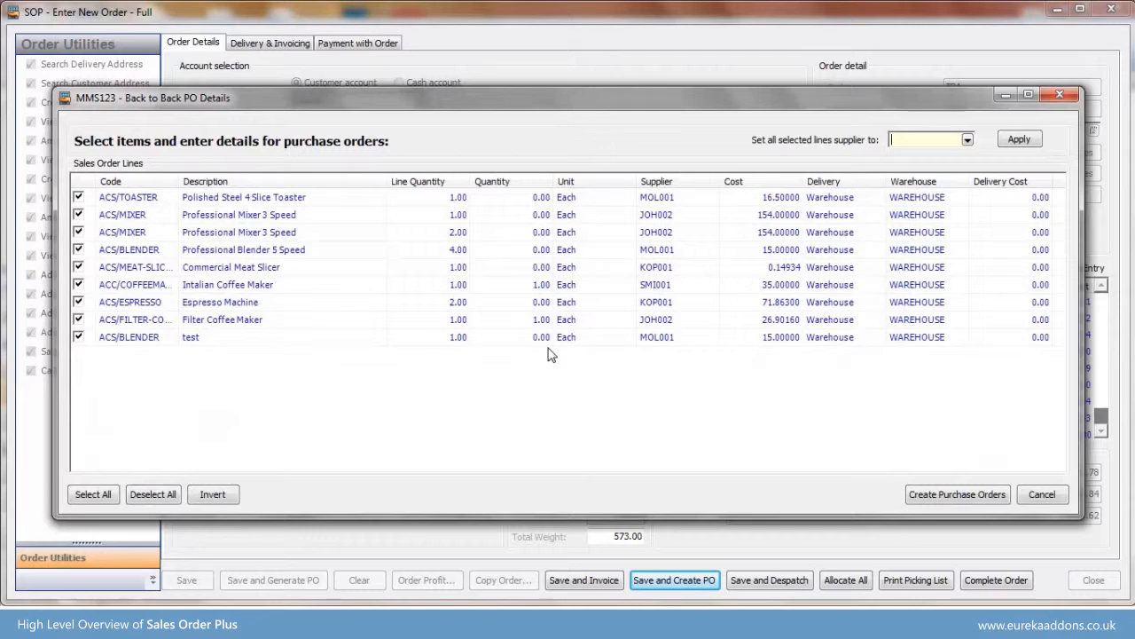
# - Exclude the espresso machine, filter coffee maker and test blender lines, and set the purchase quantity to 3 on the six remaining lines
pyautogui.click(78, 337)
pyautogui.click(78, 303)
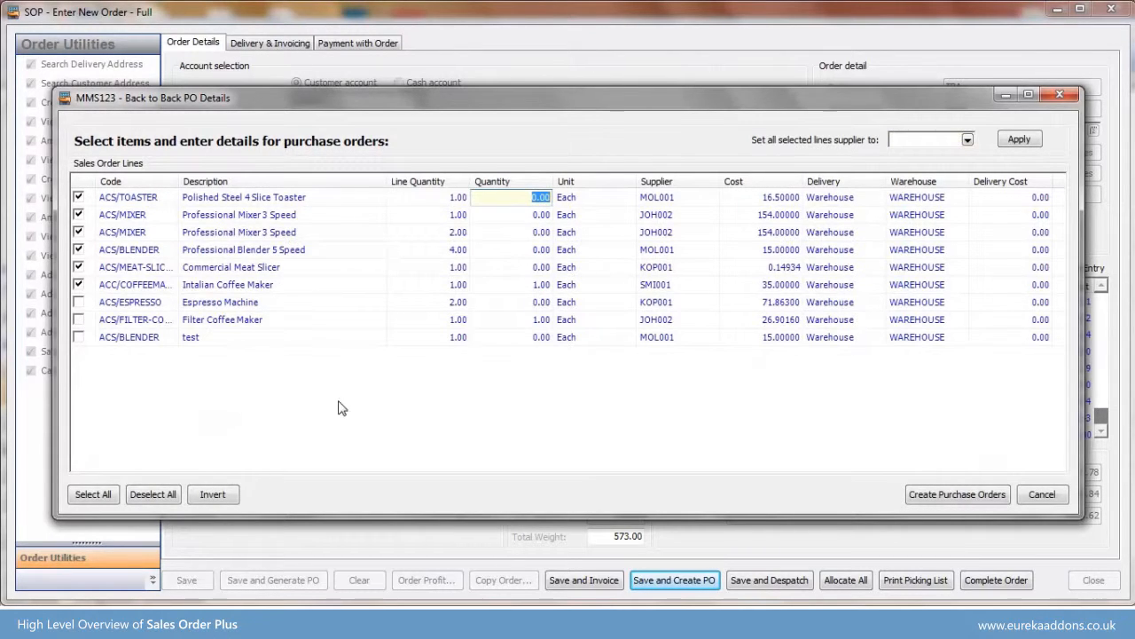
pyautogui.write('3')
pyautogui.press('Return')
pyautogui.write('3')
pyautogui.press('Return')
pyautogui.write('3')
pyautogui.press('Return')
pyautogui.write('3')
pyautogui.press('Return')
pyautogui.write('3')
pyautogui.press('Return')
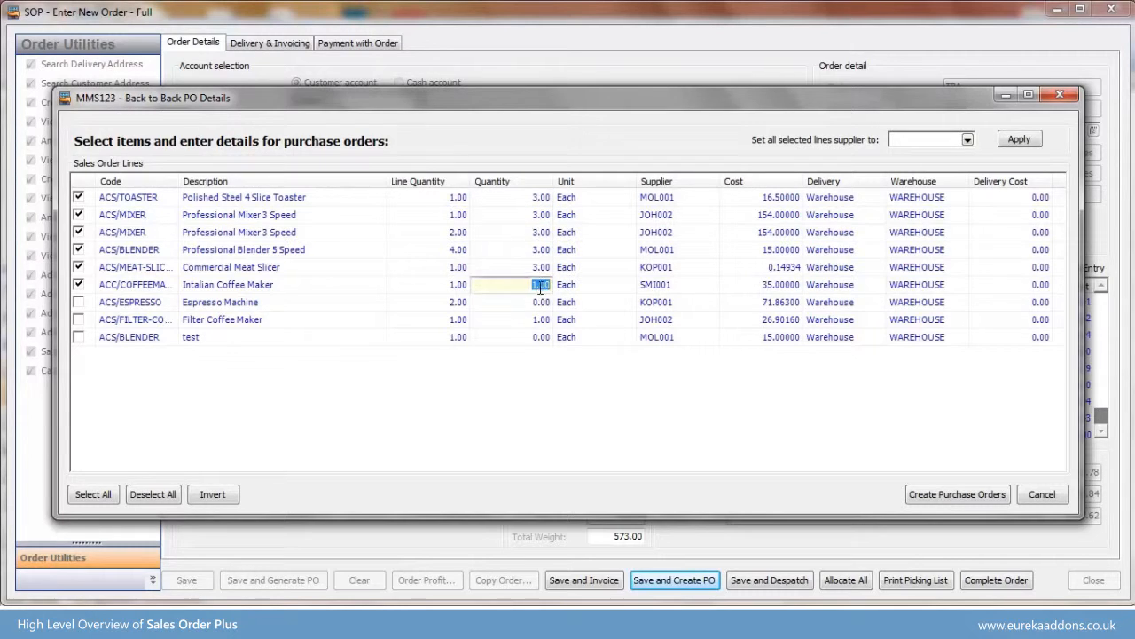
pyautogui.write('3')
# - Change the supplier to BGT001 for the ACS/TOASTER line and the first ACS/MIXER line
pyautogui.click(696, 202)
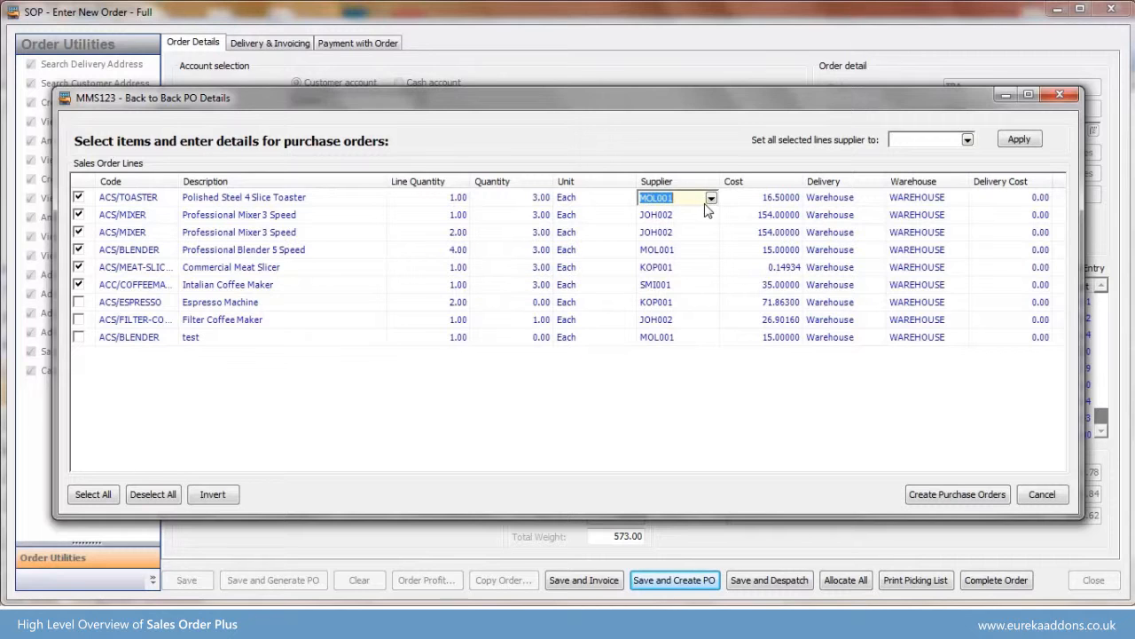
pyautogui.click(711, 198)
pyautogui.click(678, 253)
pyautogui.click(707, 217)
pyautogui.click(711, 215)
pyautogui.click(685, 287)
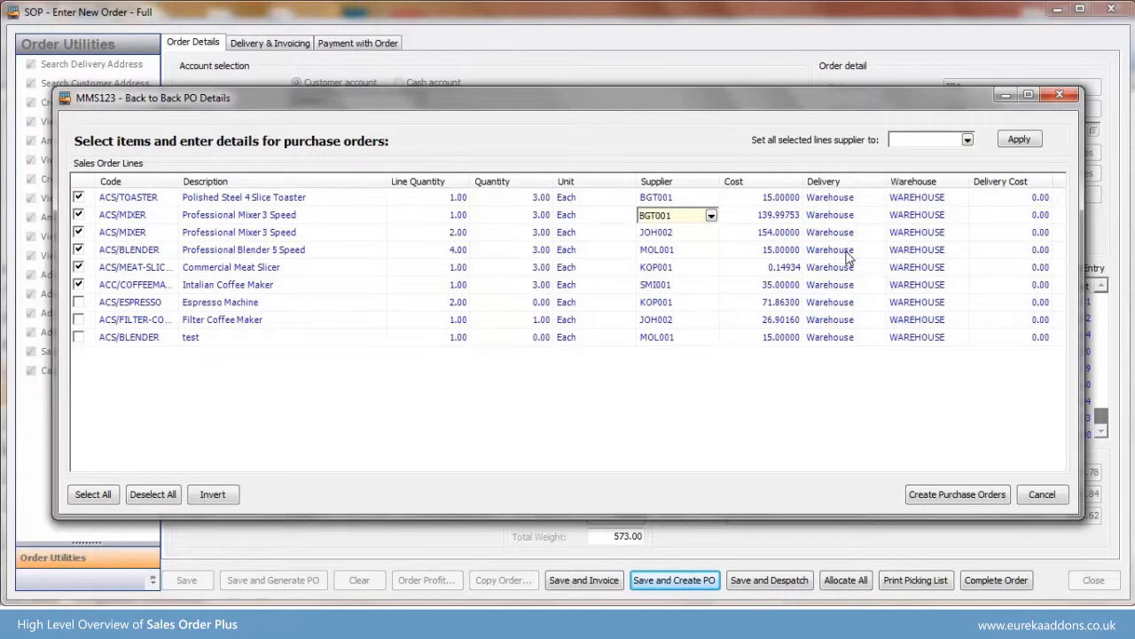
# - Set the ACS/TOASTER line's warehouse to FACTORY and its delivery cost to 10
pyautogui.click(948, 200)
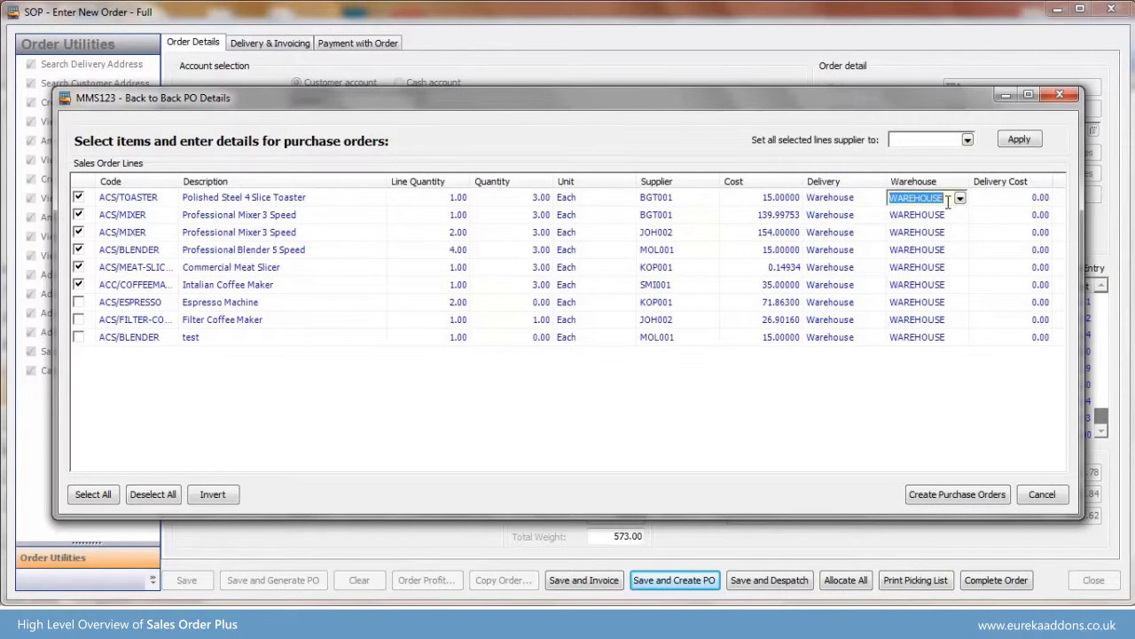
pyautogui.click(960, 198)
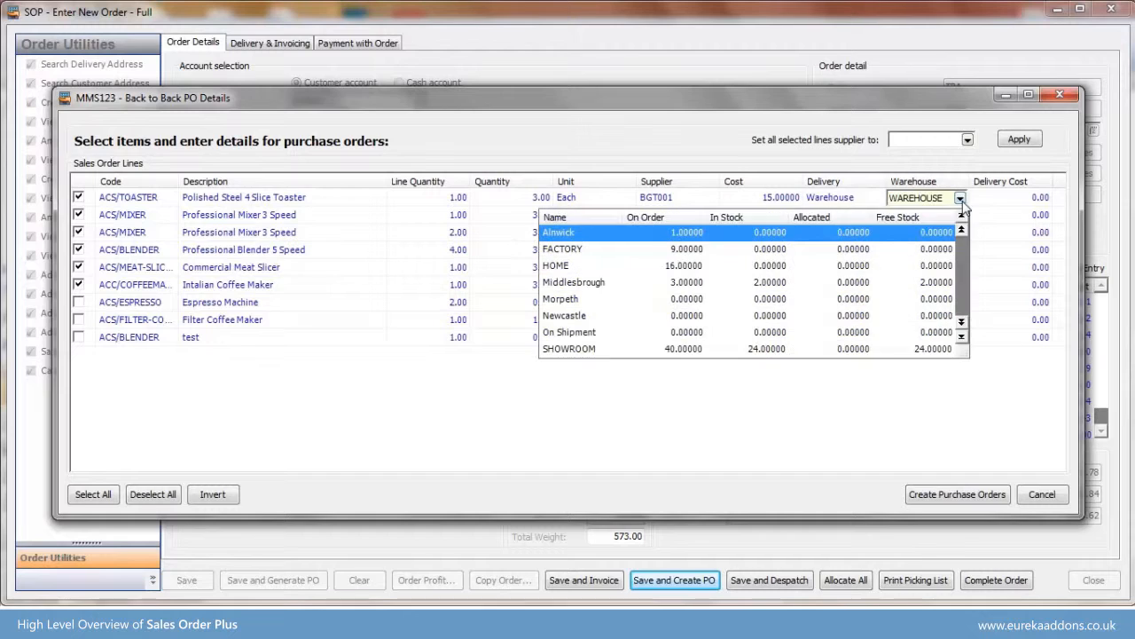
pyautogui.click(931, 244)
pyautogui.click(1013, 203)
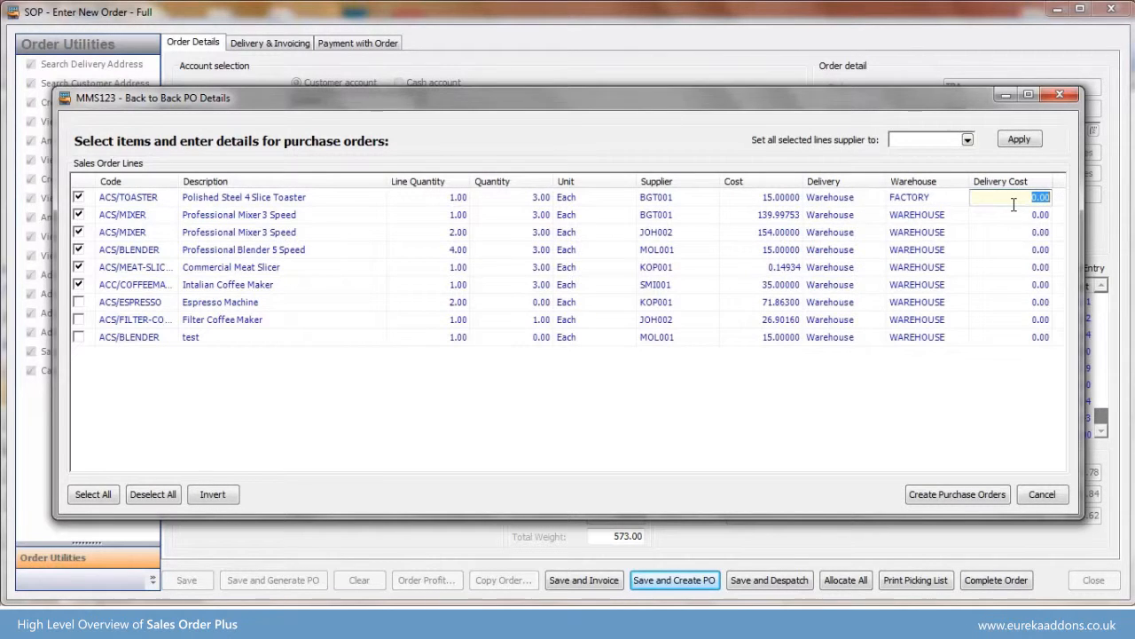
pyautogui.write('10')
pyautogui.press('Tab')
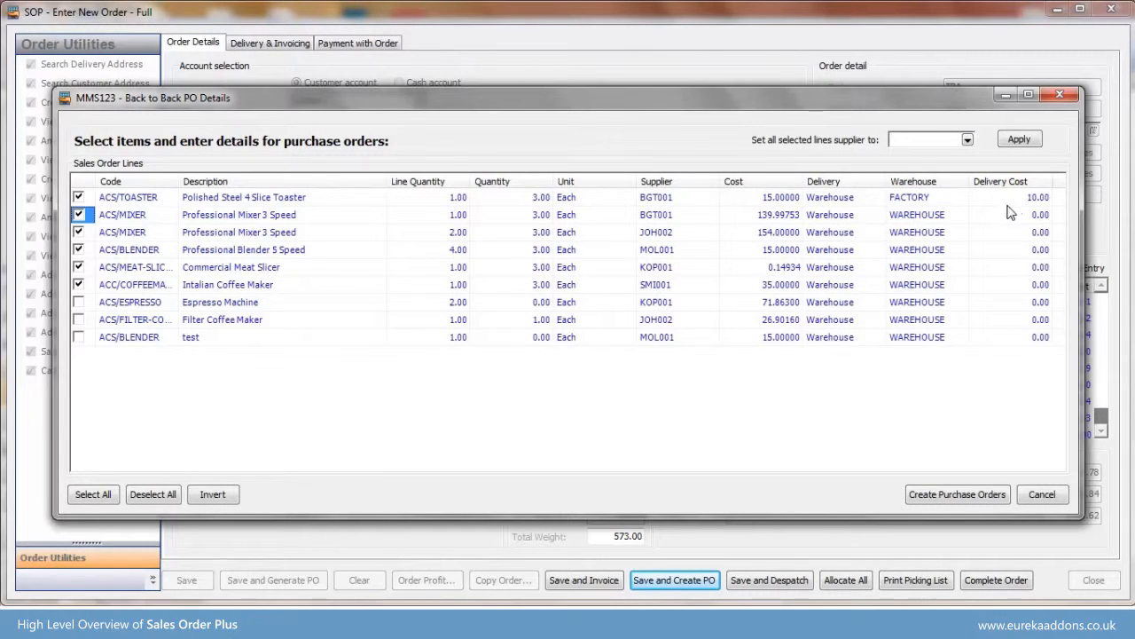
# - Create the back-to-back purchase orders, review the one for BGT Distribution Ltd and return to the sales order
pyautogui.click(981, 494)
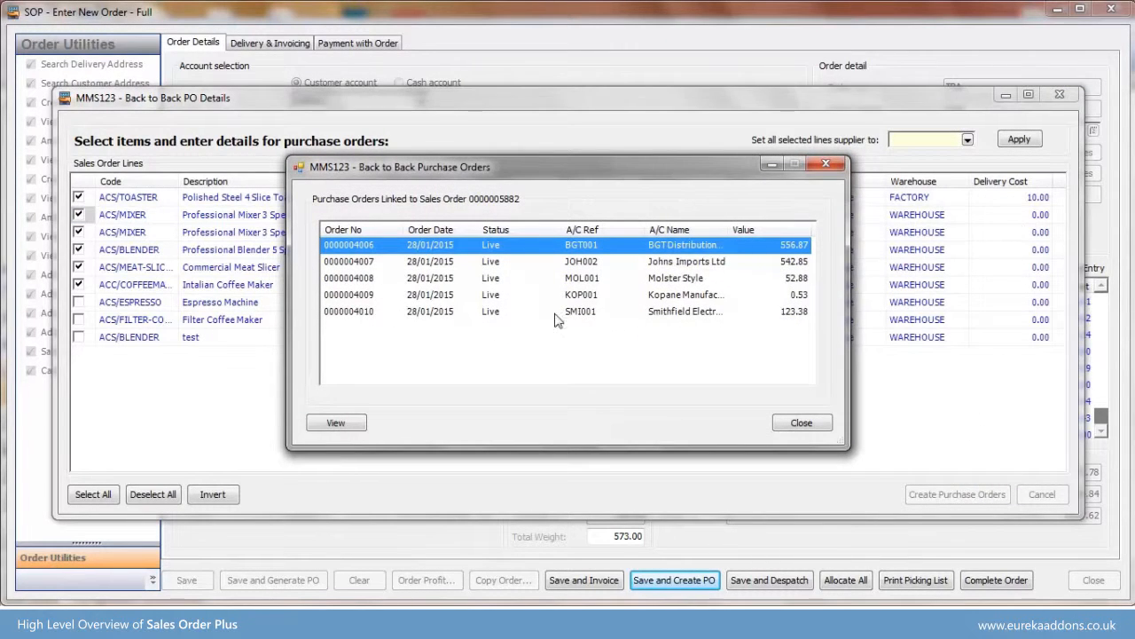
pyautogui.click(336, 422)
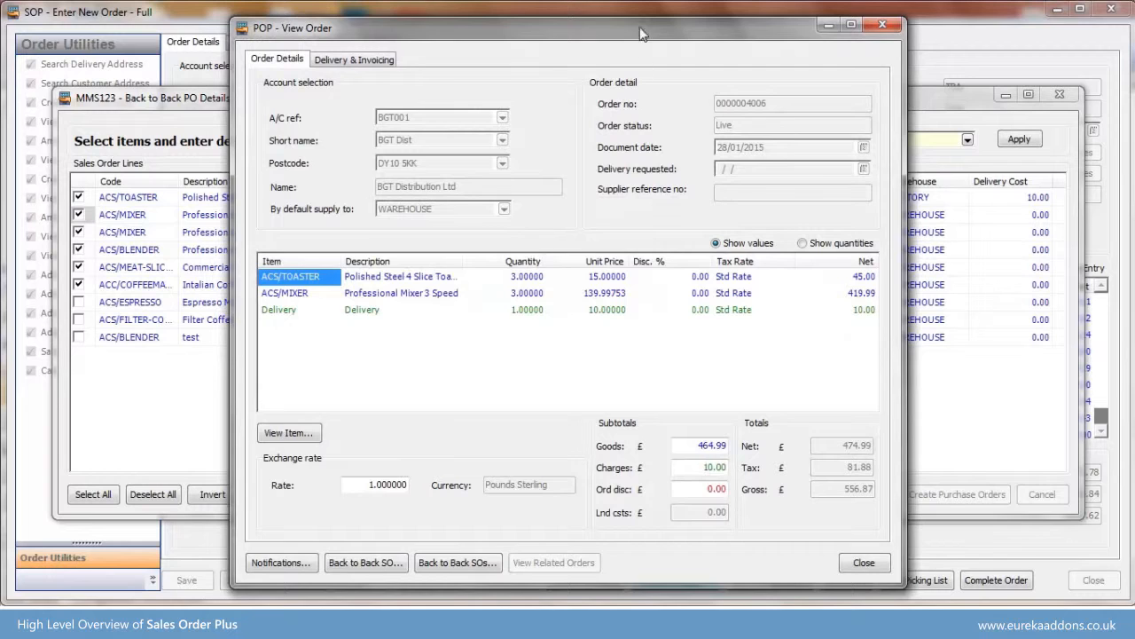
pyautogui.moveTo(631, 29); pyautogui.dragTo(518, 34)
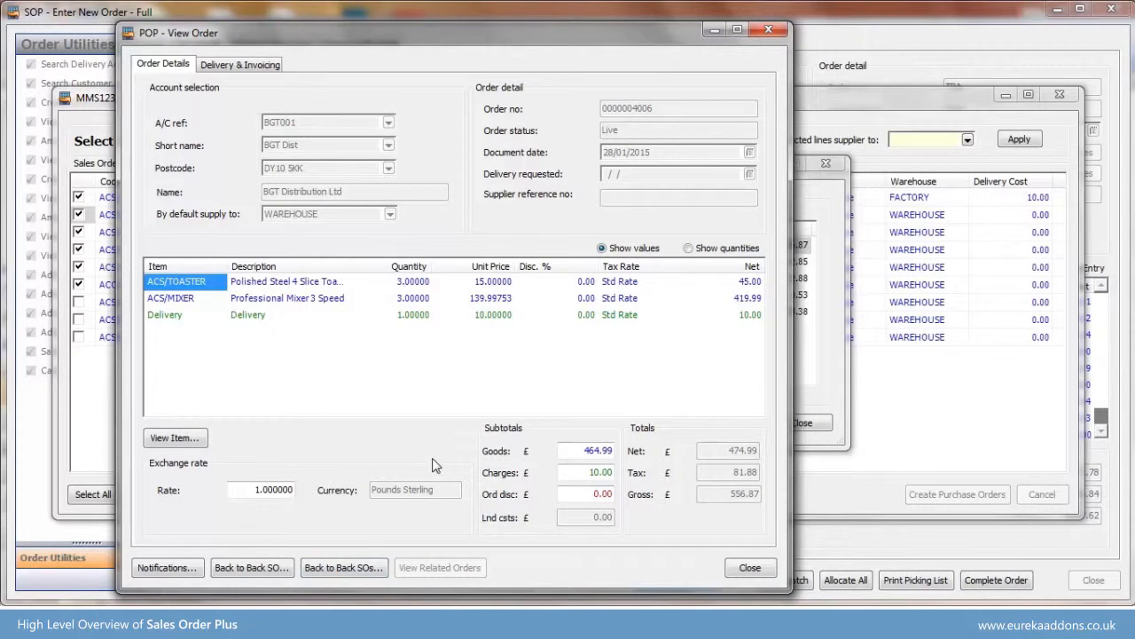
pyautogui.click(752, 568)
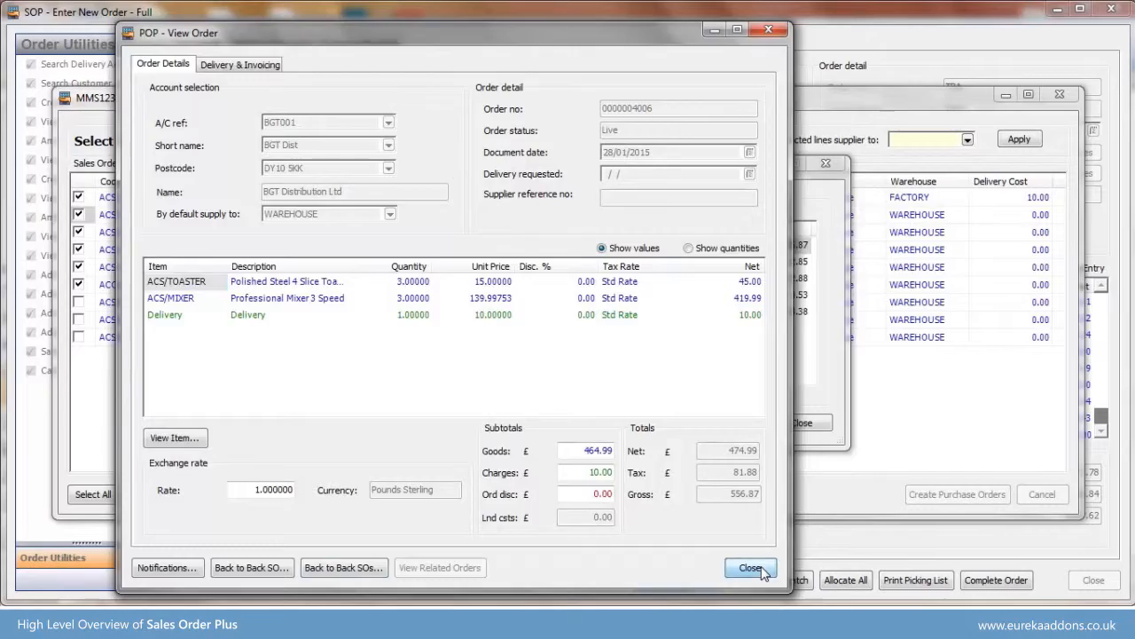
pyautogui.click(812, 424)
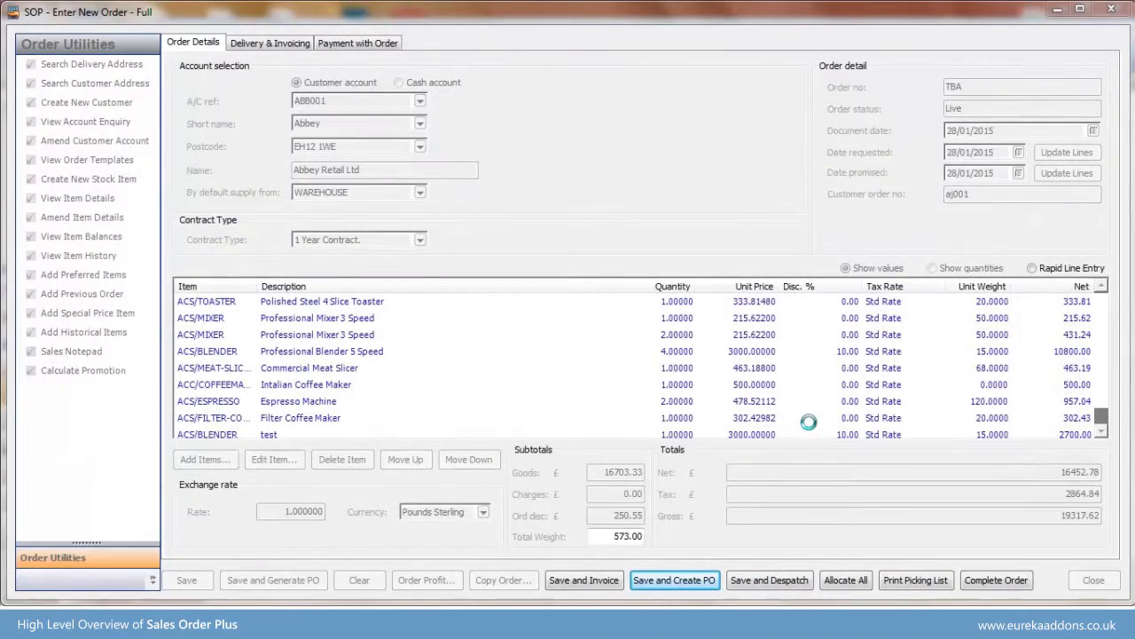